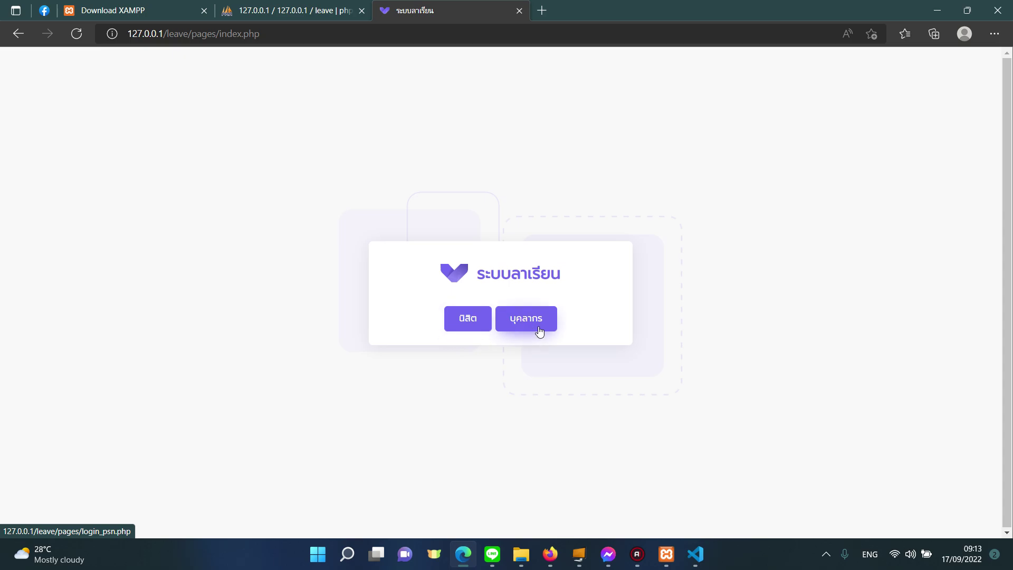
Sign in on the staff (บุคลากร) login page as admin with the admin password.
{"action": "left_click", "coordinate": [514, 324]}
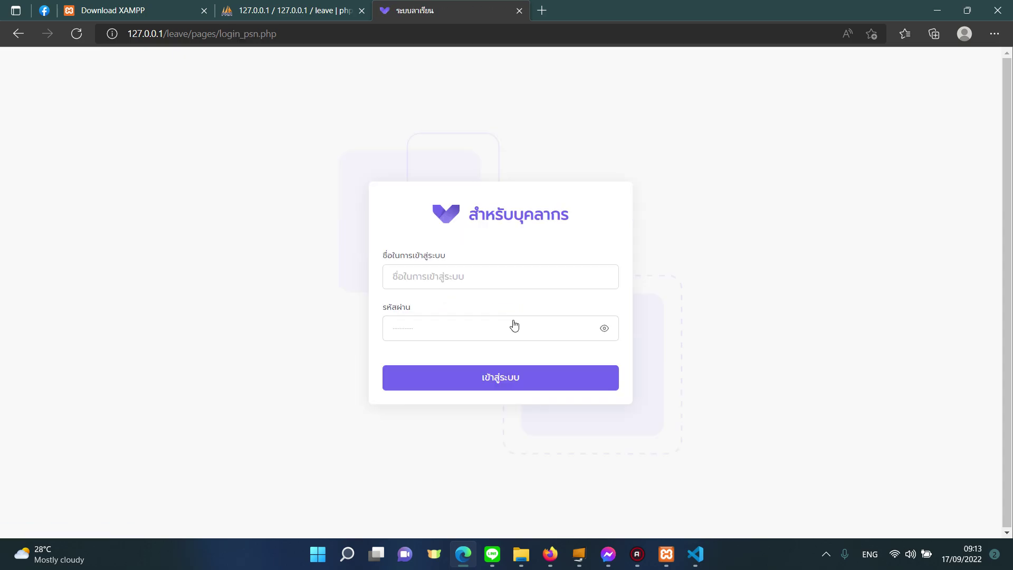
{"action": "left_click", "coordinate": [506, 275]}
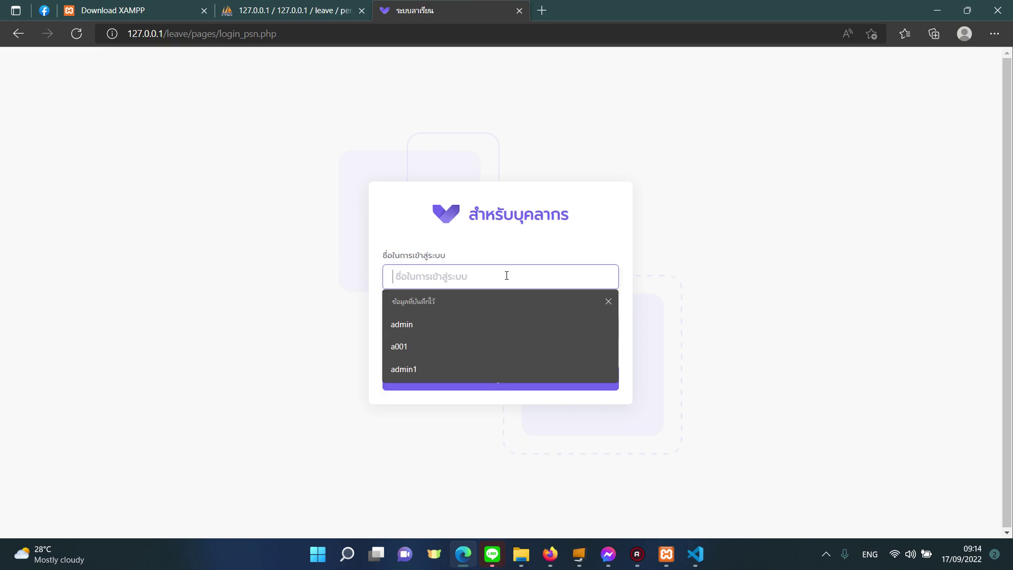
{"action": "type", "text": "admin"}
{"action": "key", "text": "Tab"}
{"action": "key", "text": "Return"}
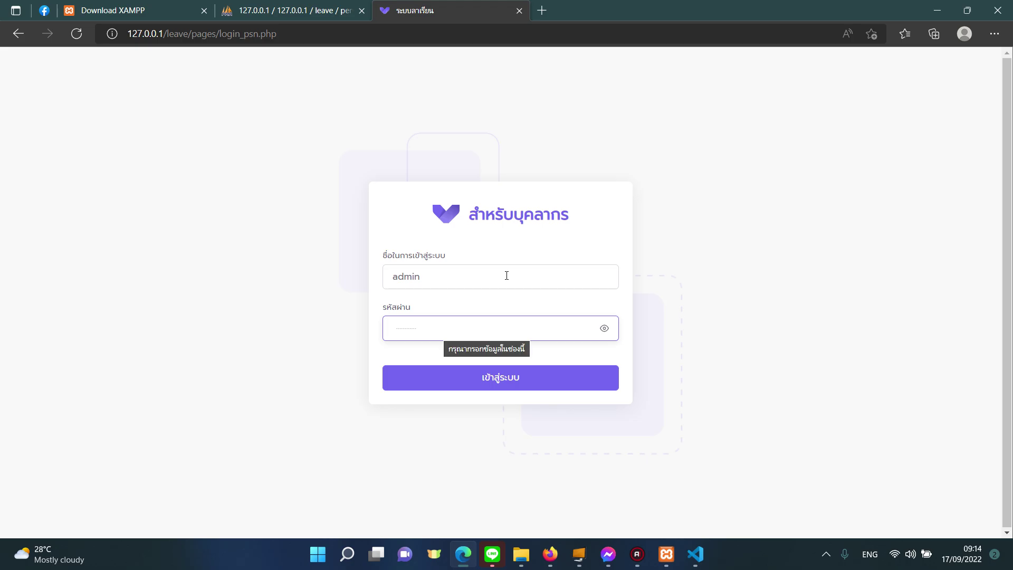
{"action": "type", "text": "1234"}
{"action": "key", "text": "Return"}
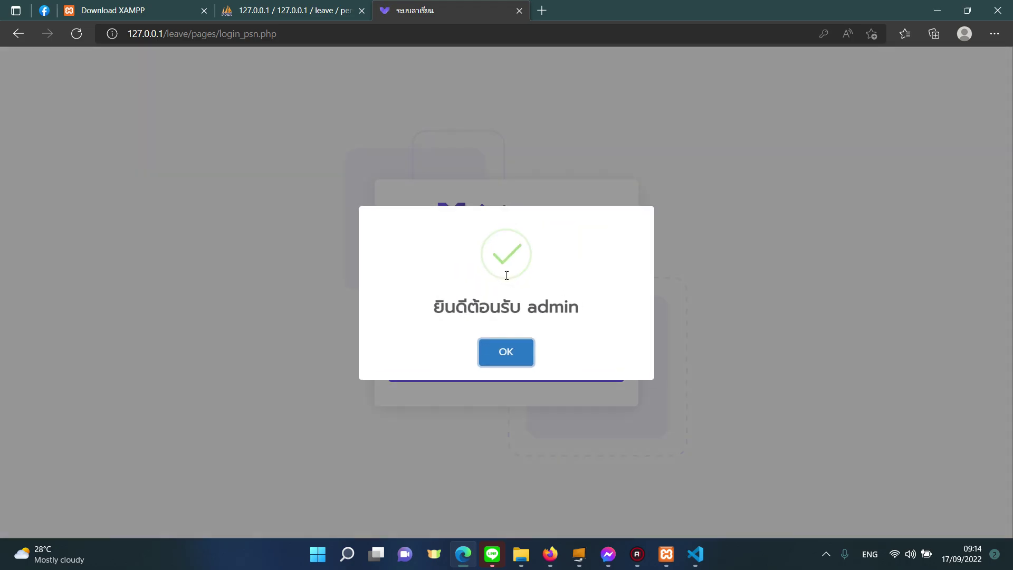
Dismiss the welcome message and scroll through the leave request history.
{"action": "left_click", "coordinate": [519, 350]}
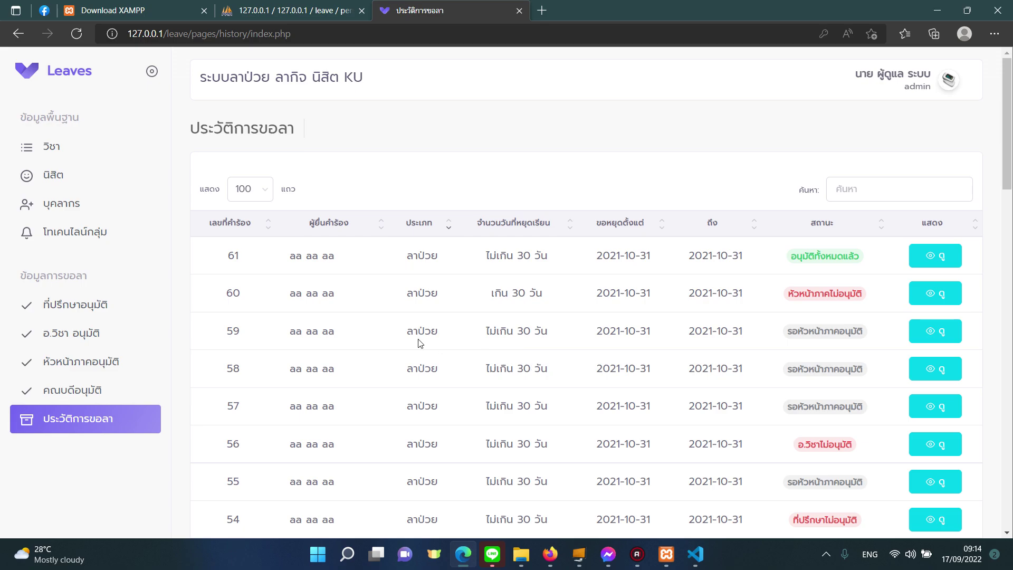
{"action": "scroll", "coordinate": [420, 343], "scroll_direction": "down", "scroll_amount": 20}
{"action": "scroll", "coordinate": [420, 343], "scroll_direction": "up", "scroll_amount": 15}
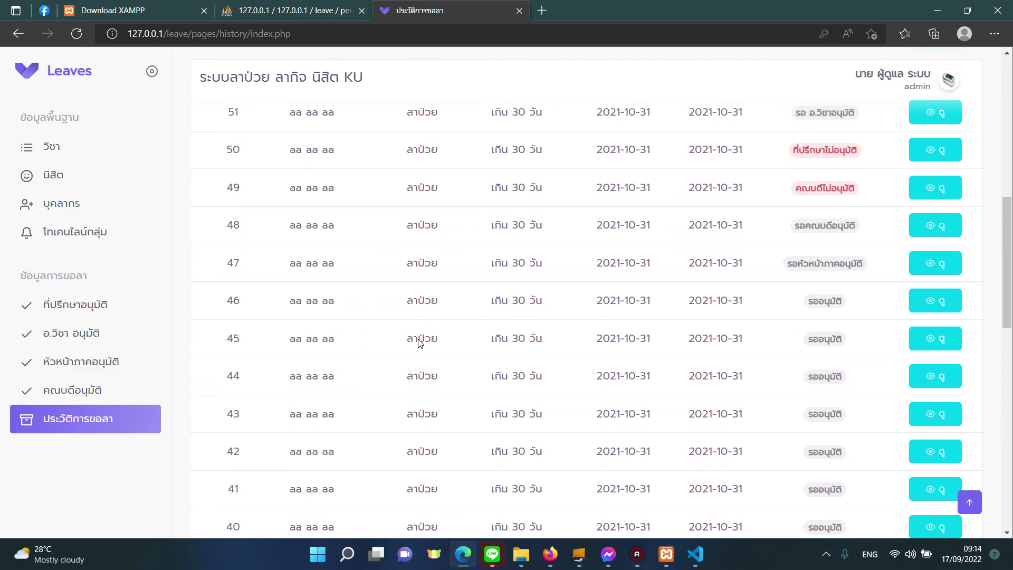
{"action": "scroll", "coordinate": [420, 343], "scroll_direction": "up", "scroll_amount": 10}
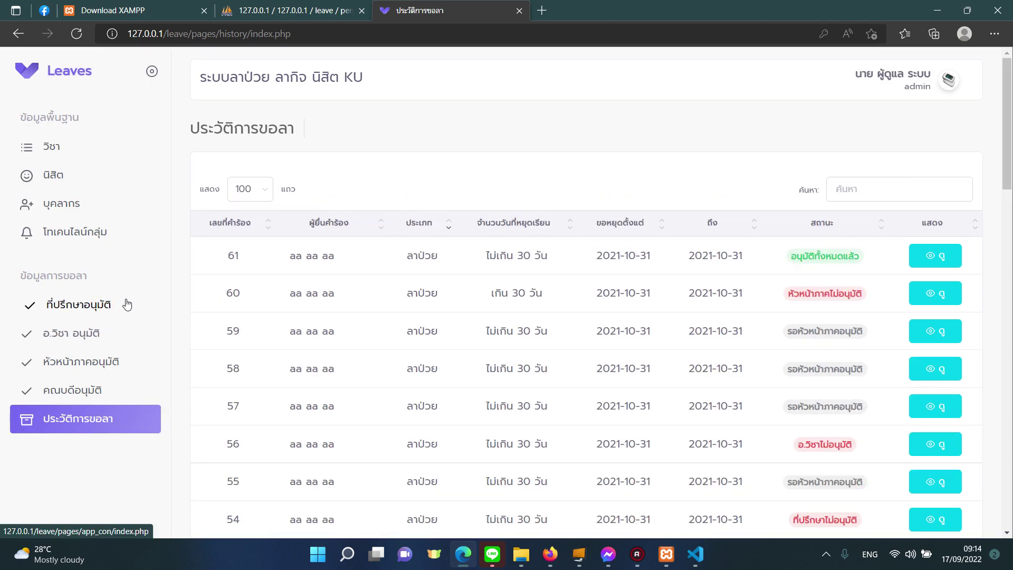
Browse the advisor, teacher, department head and dean approval pages, LINE token settings, then subjects (วิชา).
{"action": "left_click", "coordinate": [126, 304]}
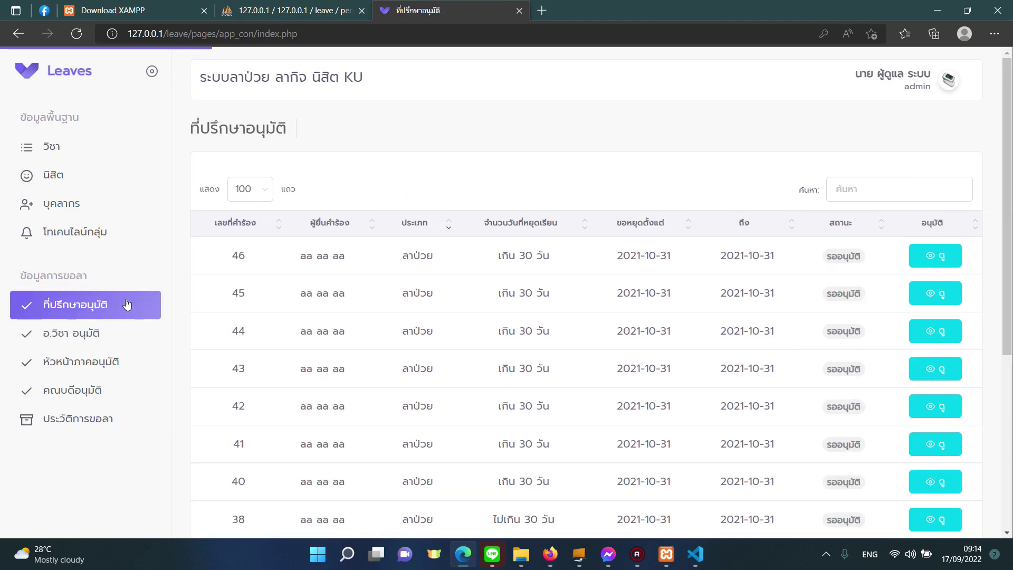
{"action": "left_click", "coordinate": [110, 331]}
{"action": "left_click", "coordinate": [117, 364]}
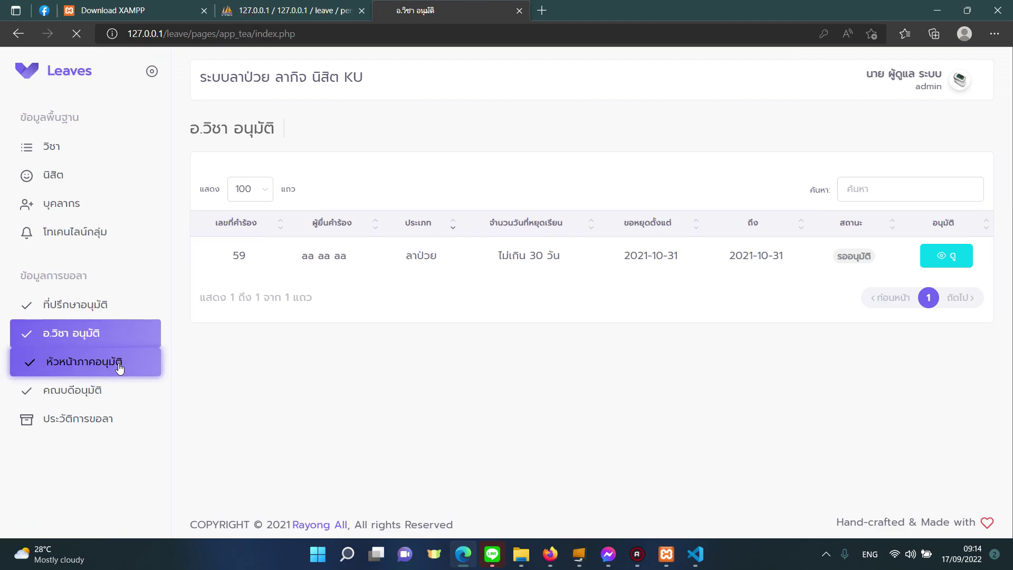
{"action": "left_click", "coordinate": [114, 403]}
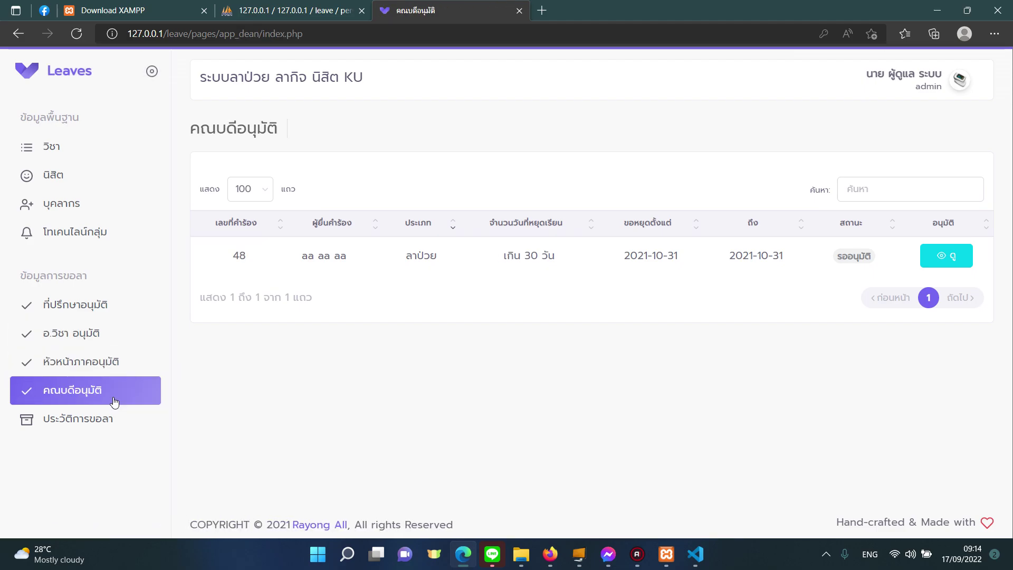
{"action": "left_click", "coordinate": [109, 421]}
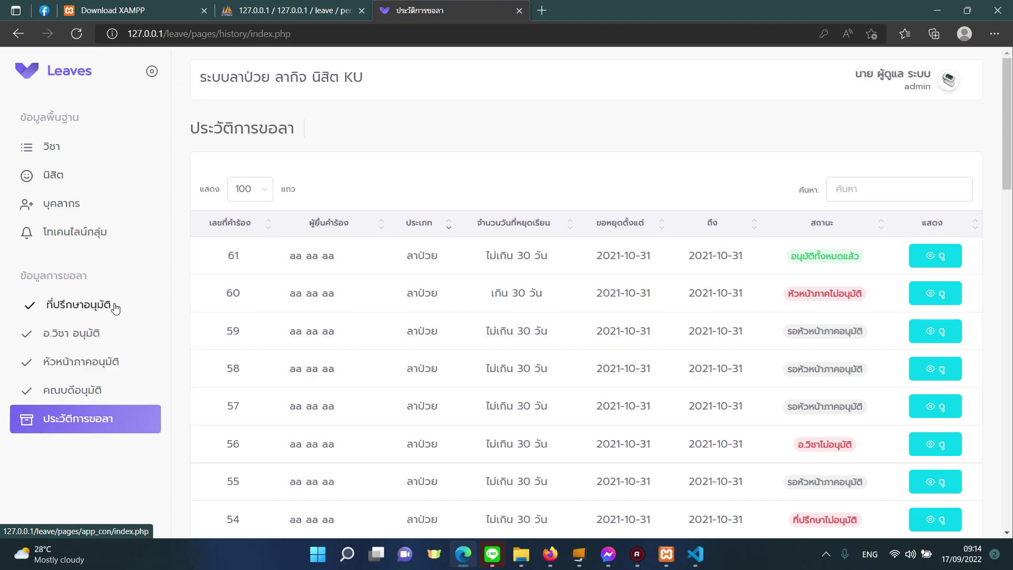
{"action": "left_click", "coordinate": [100, 235]}
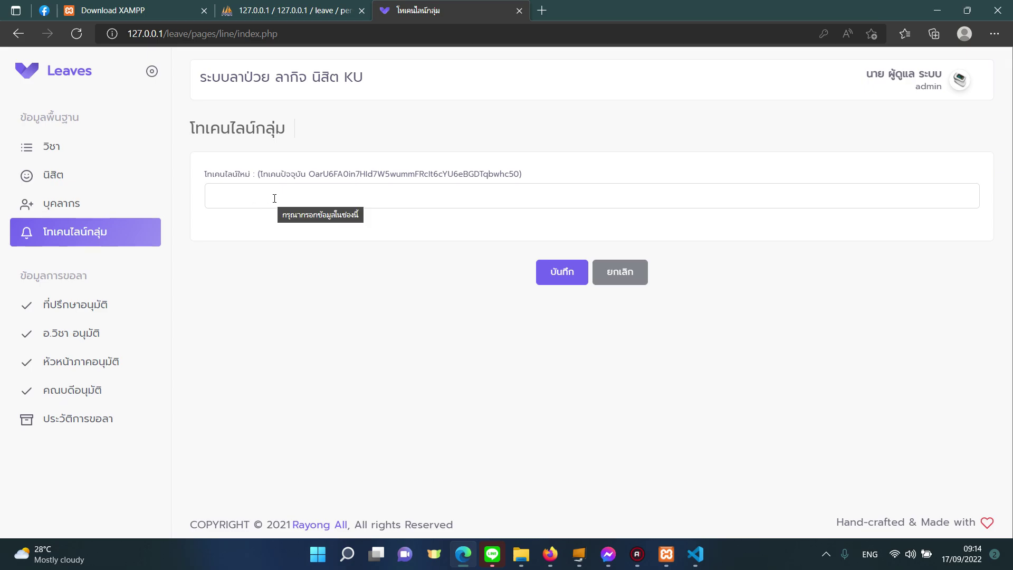
{"action": "left_click", "coordinate": [108, 147]}
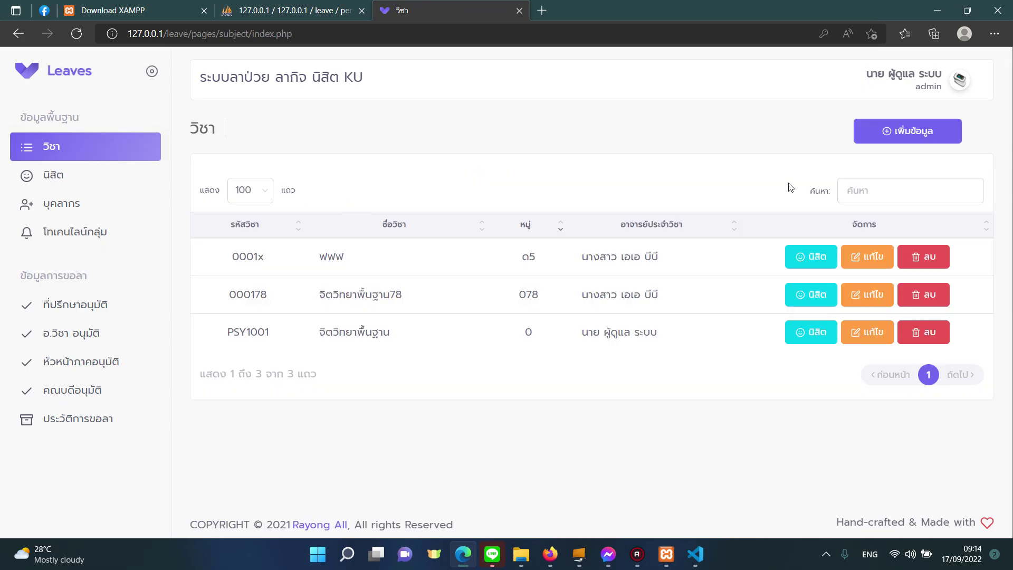
Start a new subject with code A001 and name วิชาสถิติ.
{"action": "left_click", "coordinate": [888, 132]}
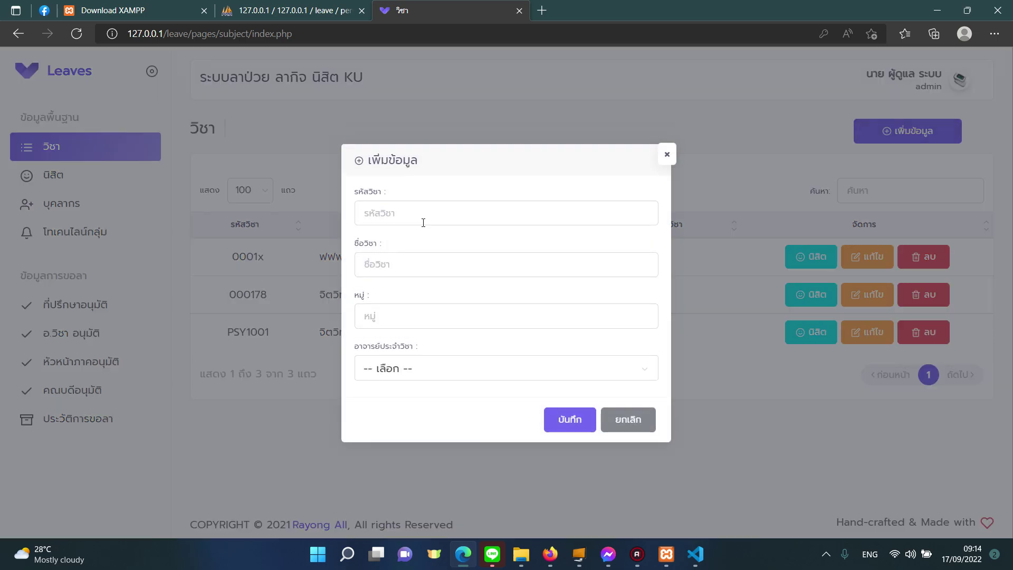
{"action": "left_click", "coordinate": [423, 221]}
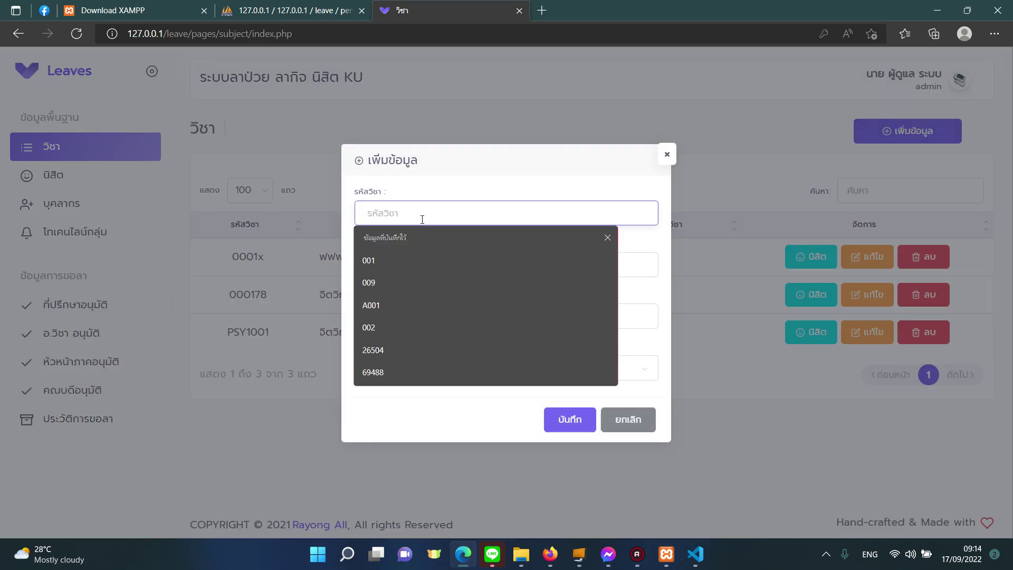
{"action": "left_click", "coordinate": [423, 297]}
{"action": "left_click", "coordinate": [450, 257]}
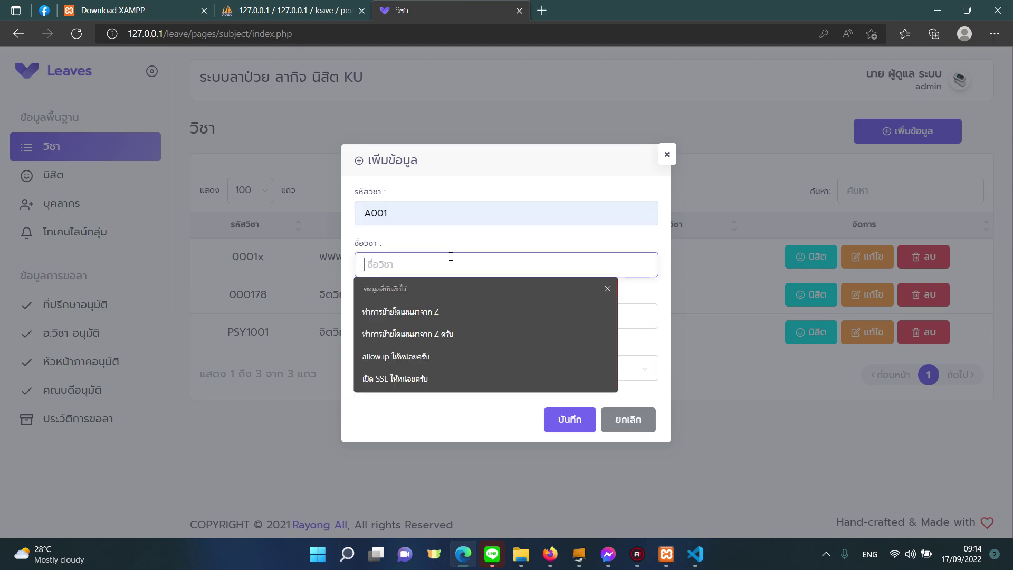
{"action": "type", "text": ";b="}
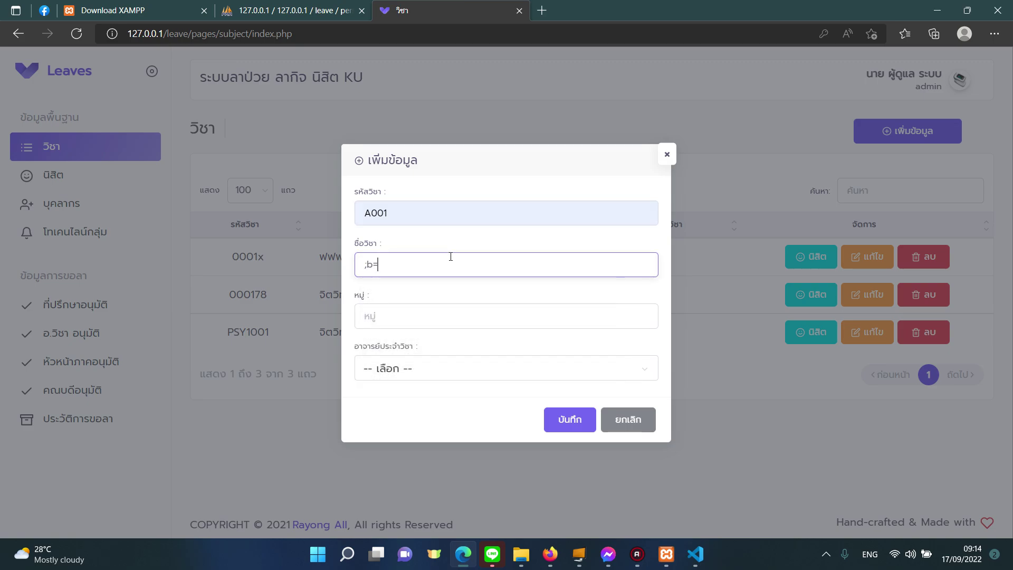
{"action": "key", "text": "BackSpace"}
{"action": "key", "text": "BackSpace"}
{"action": "key", "text": "alt+shift"}
{"action": "type", "text": "วิชาสถิ"}
{"action": "key", "text": "Tab"}
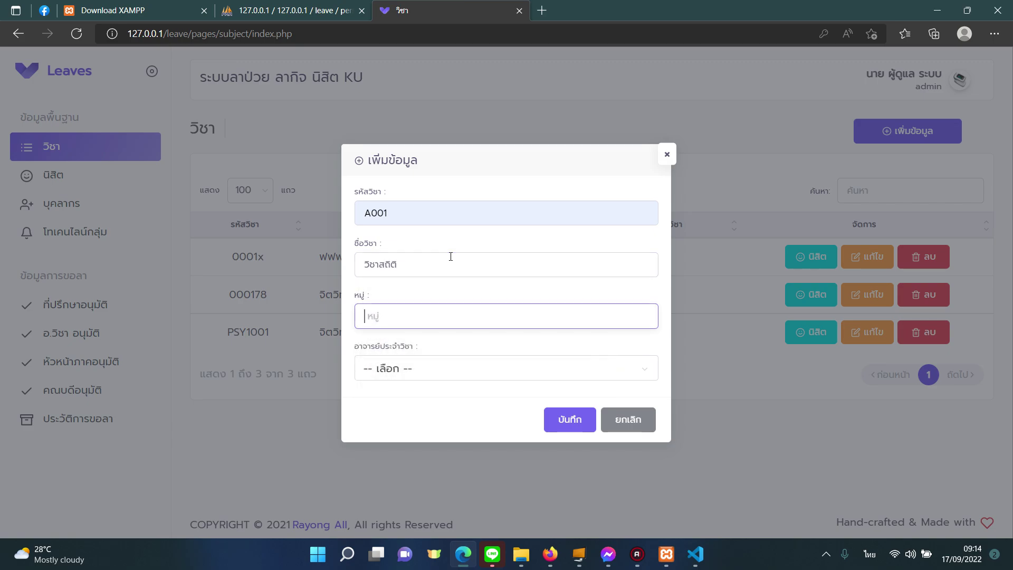
Assign the course teacher, enter group BB001, and save the subject.
{"action": "left_click", "coordinate": [484, 368]}
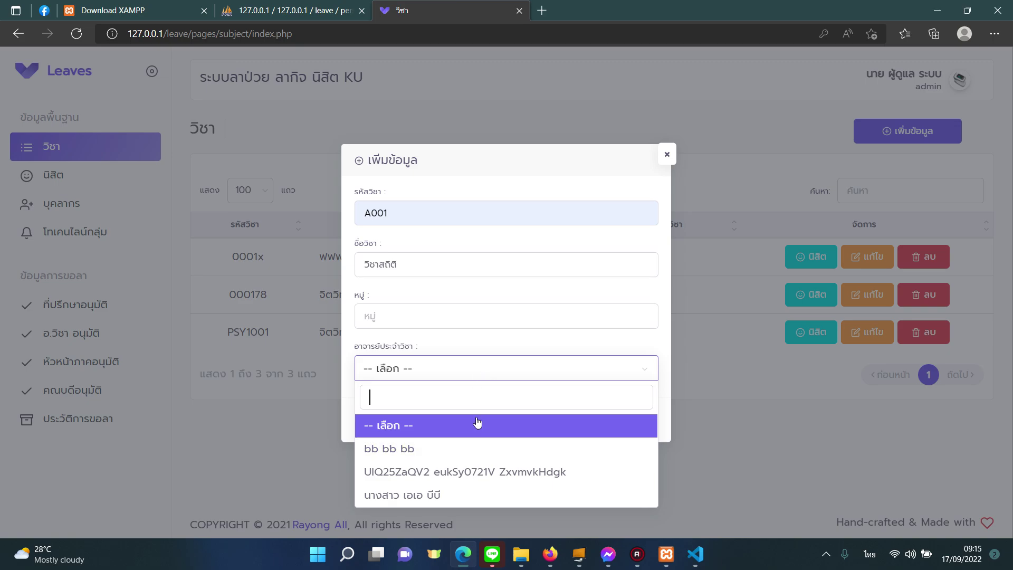
{"action": "left_click", "coordinate": [442, 496]}
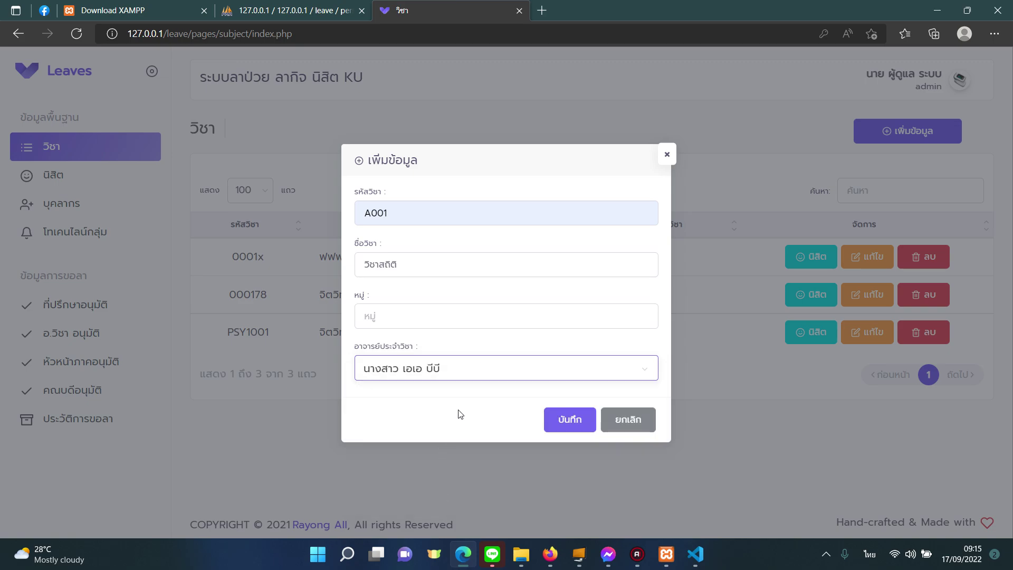
{"action": "left_click", "coordinate": [448, 317]}
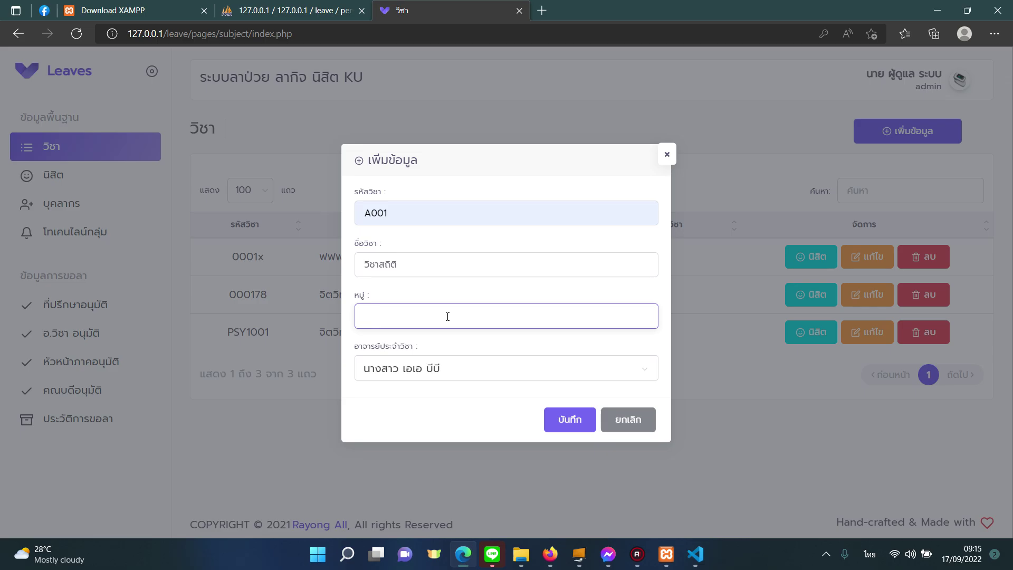
{"action": "type", "text": "BB001"}
{"action": "left_click", "coordinate": [562, 419]}
{"action": "left_click", "coordinate": [529, 349]}
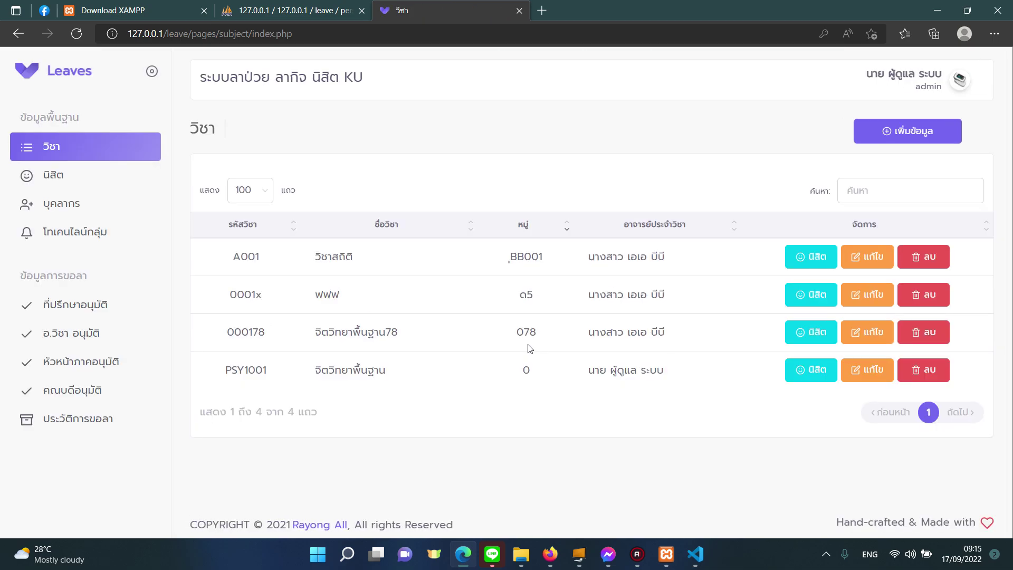
{"action": "left_click_drag", "start_coordinate": [310, 268], "coordinate": [515, 264]}
Review the staff (บุคลากร) list, then open and reload the students (นิสิต) list.
{"action": "left_click", "coordinate": [596, 266]}
{"action": "left_click", "coordinate": [90, 209]}
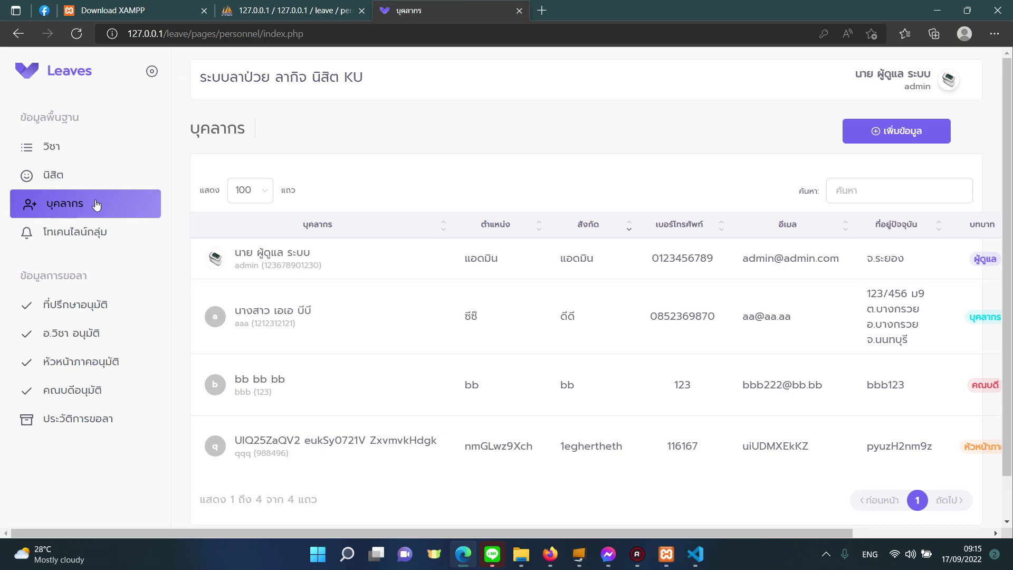
{"action": "left_click", "coordinate": [77, 182]}
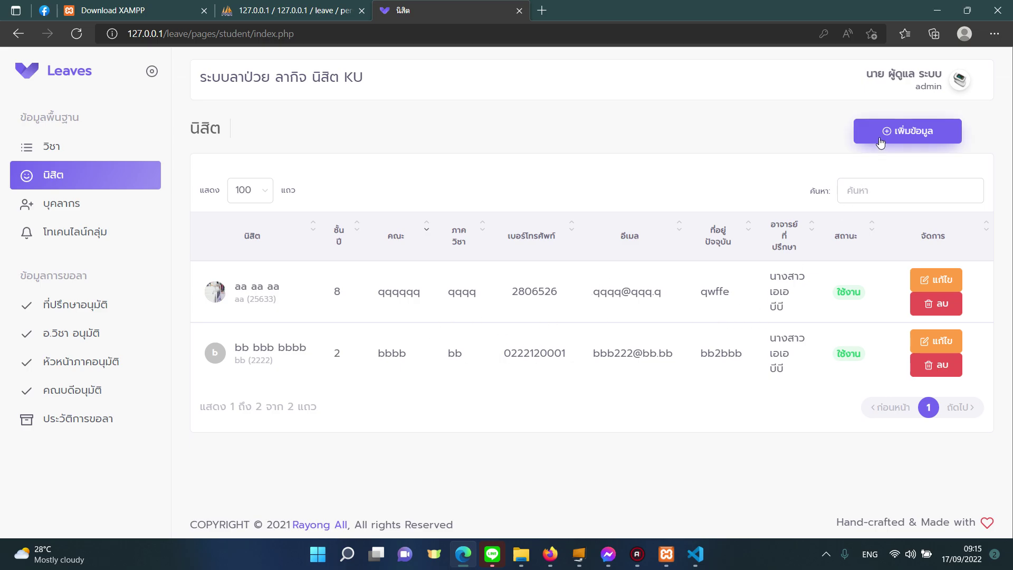
{"action": "left_click", "coordinate": [121, 174]}
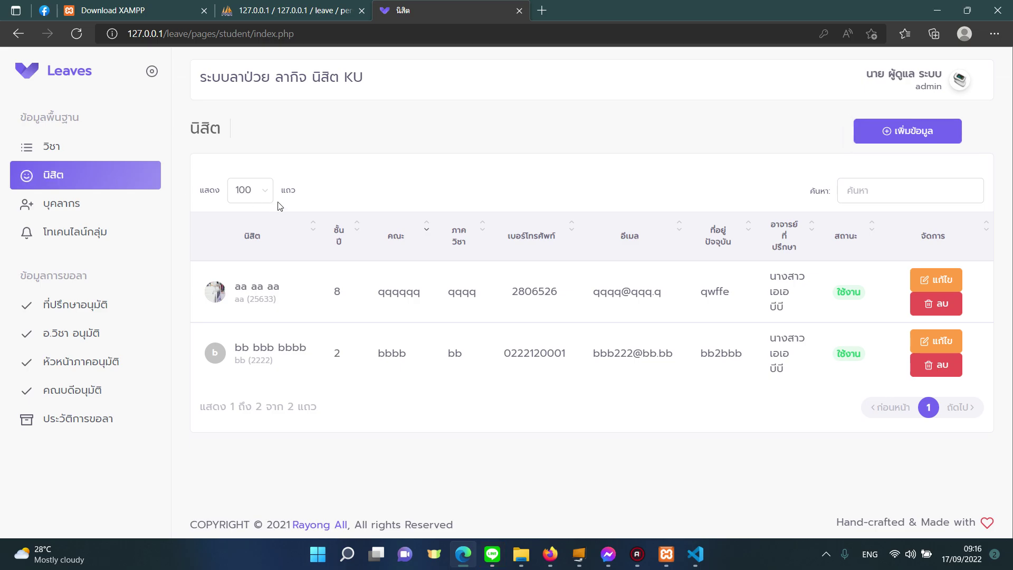
Open the add-student form and enter title นาย with the student's first name and surname.
{"action": "left_click", "coordinate": [881, 132]}
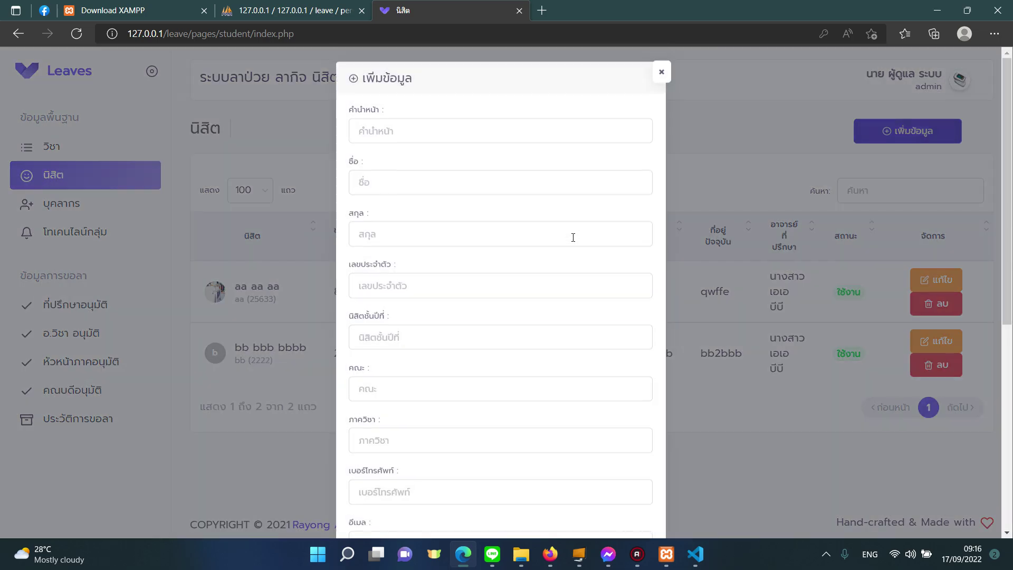
{"action": "left_click", "coordinate": [452, 139]}
{"action": "type", "text": "ok"}
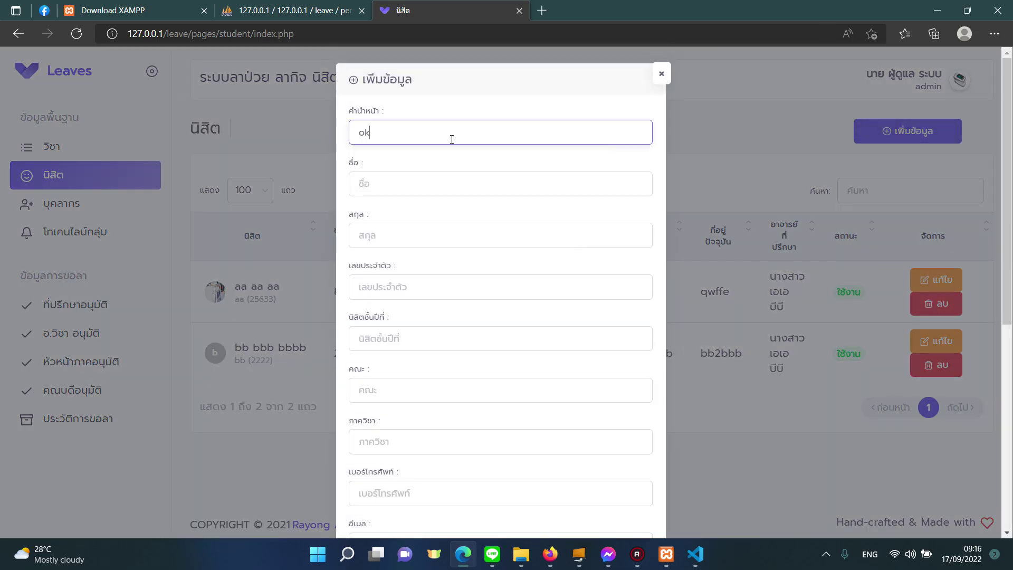
{"action": "key", "text": "BackSpace"}
{"action": "key", "text": "BackSpace"}
{"action": "key", "text": "alt+shift"}
{"action": "type", "text": "นาย"}
{"action": "key", "text": "Tab"}
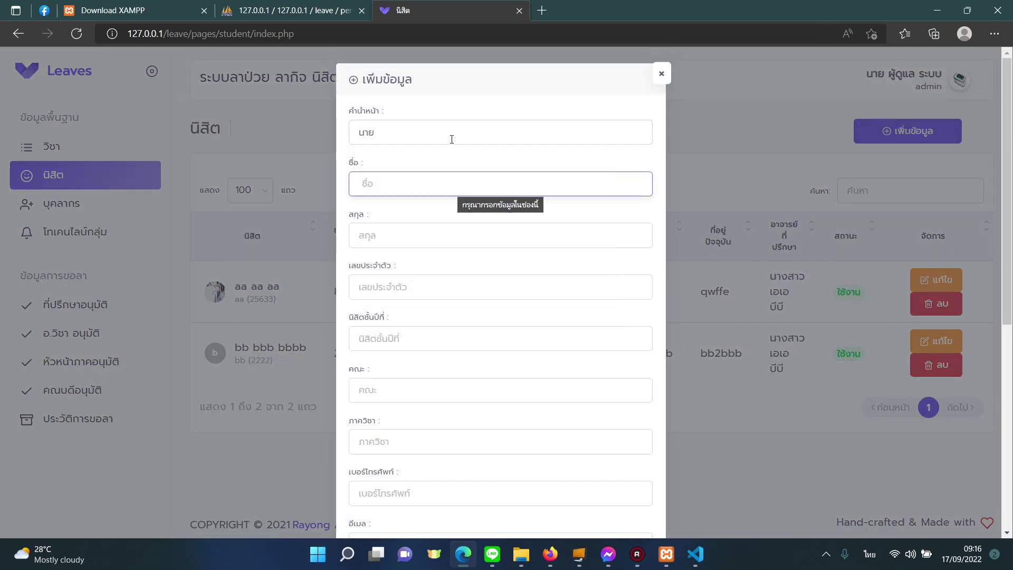
{"action": "type", "text": "เรียนเก"}
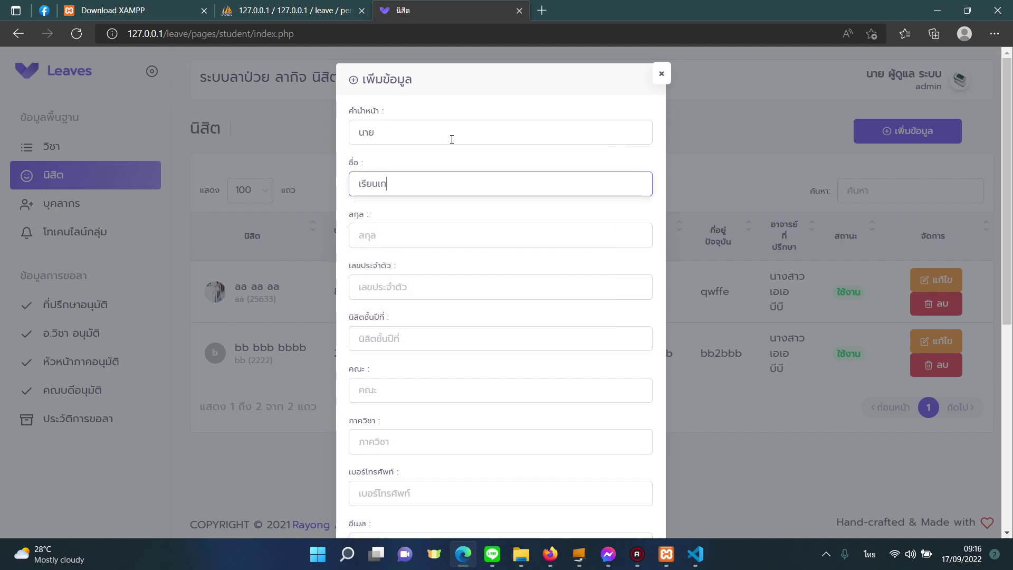
{"action": "type", "text": "่ง"}
{"action": "key", "text": "Tab"}
{"action": "type", "text": "ขัยนมาก"}
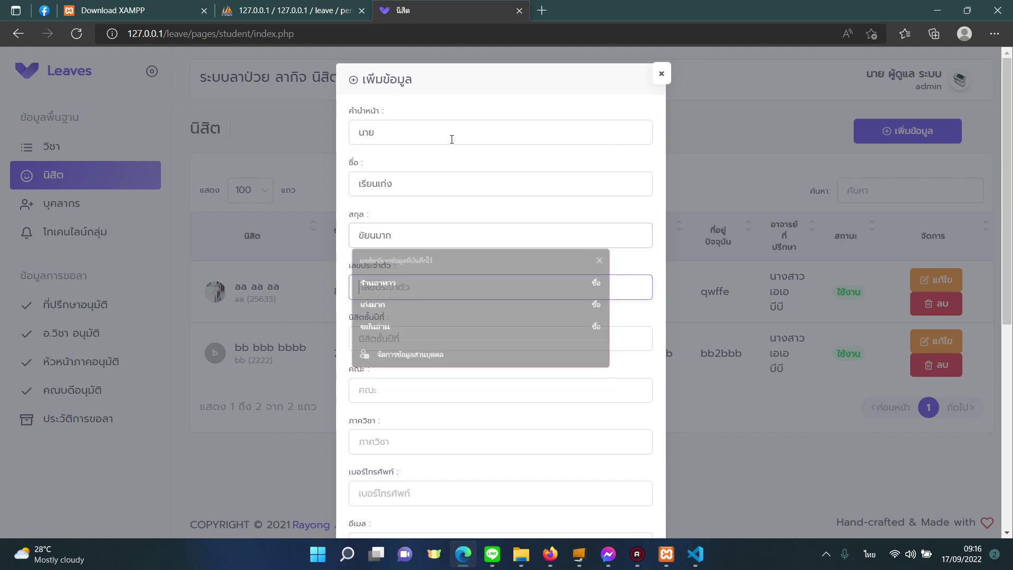
{"action": "key", "text": "Tab"}
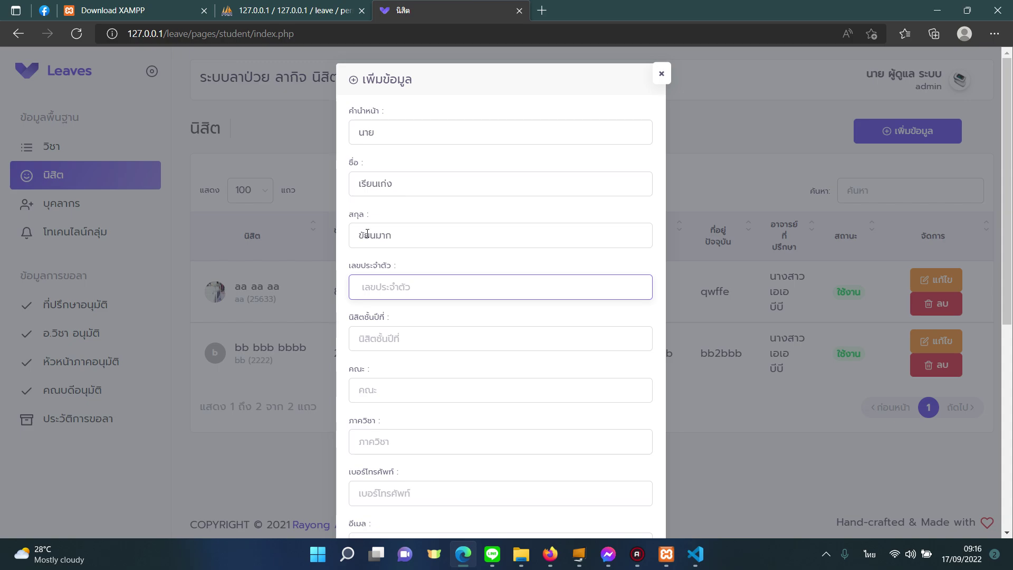
Correct the surname, then enter the student ID, year 1, faculty ศึกษาศาสตร์ and department คณิต.
{"action": "left_click", "coordinate": [367, 234]}
{"action": "key", "text": "BackSpace"}
{"action": "key", "text": "BackSpace"}
{"action": "key", "text": "Tab"}
{"action": "type", "text": "7"}
{"action": "left_click", "coordinate": [406, 340]}
{"action": "type", "text": "1"}
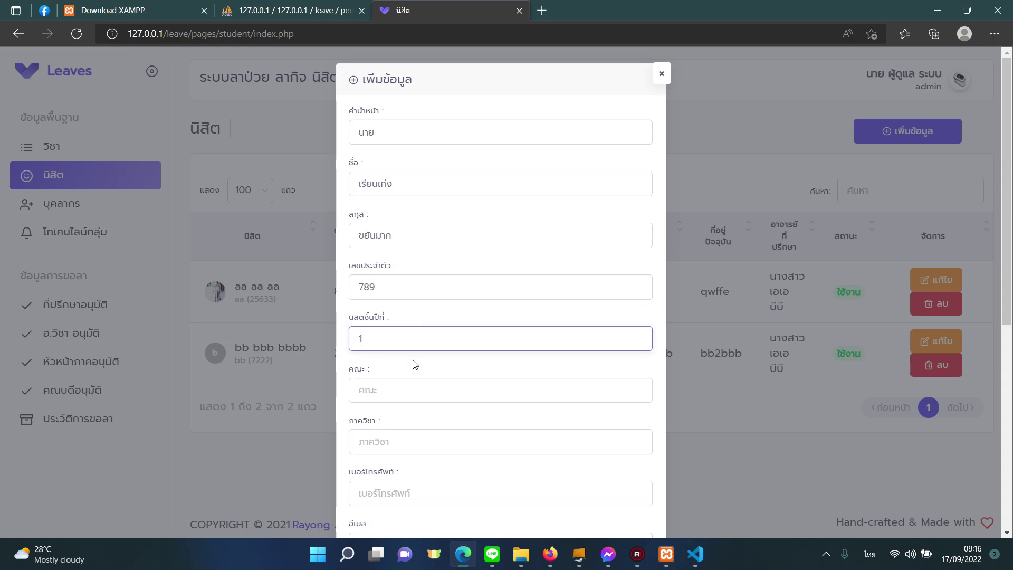
{"action": "left_click", "coordinate": [412, 384]}
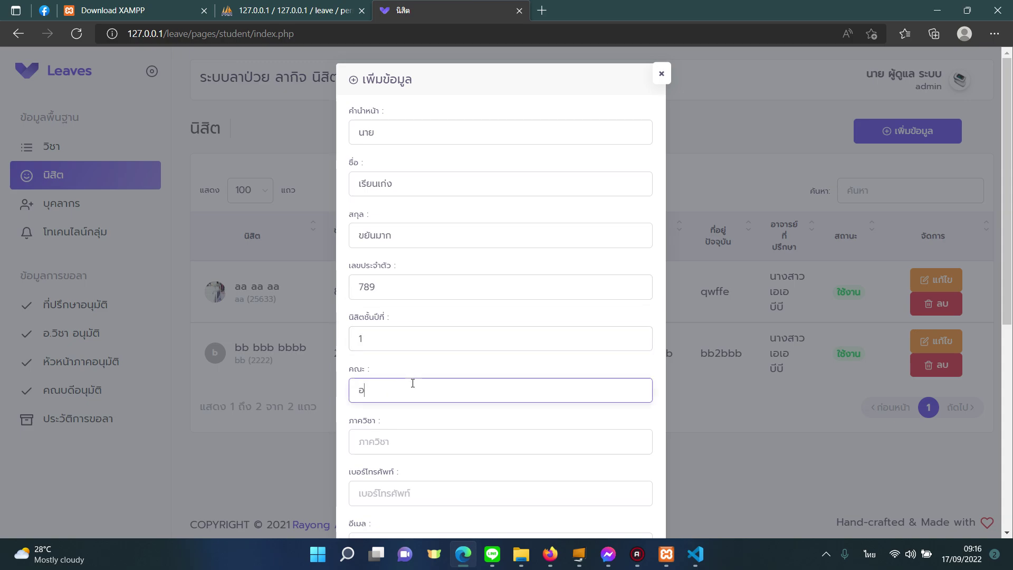
{"action": "type", "text": "ศึก"}
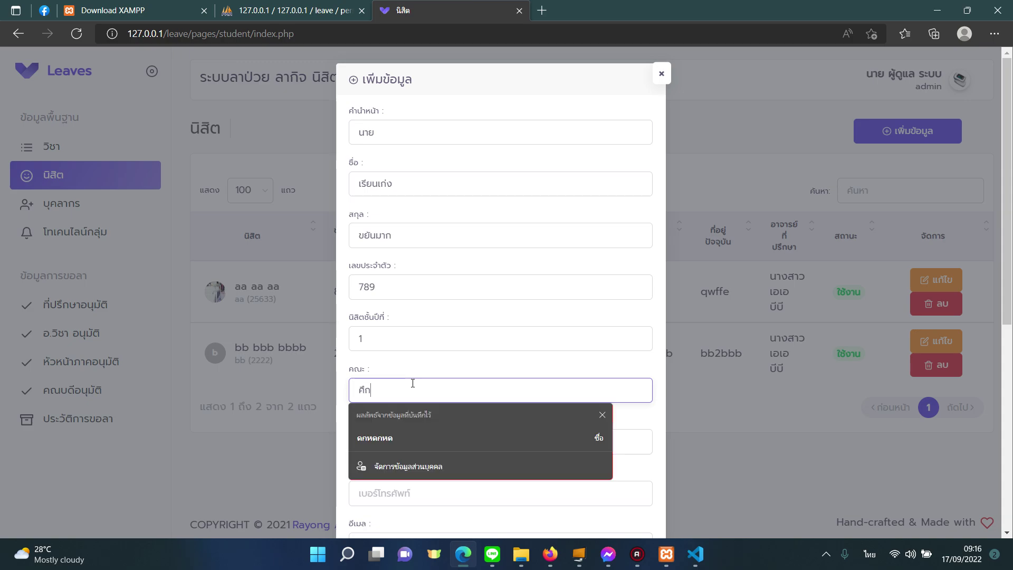
{"action": "type", "text": "ษาศาสตร์"}
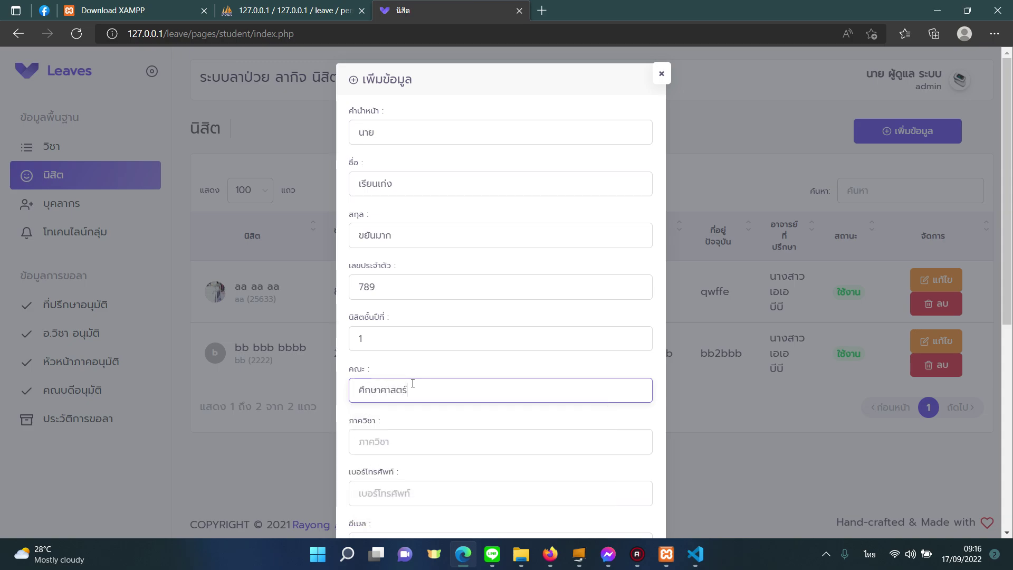
{"action": "key", "text": "Tab"}
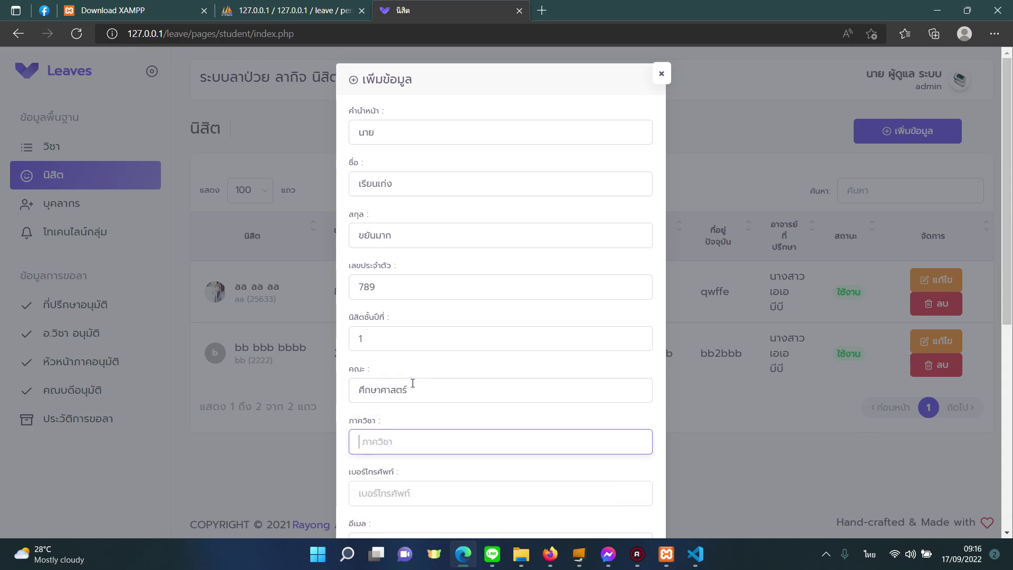
{"action": "type", "text": "คณิต"}
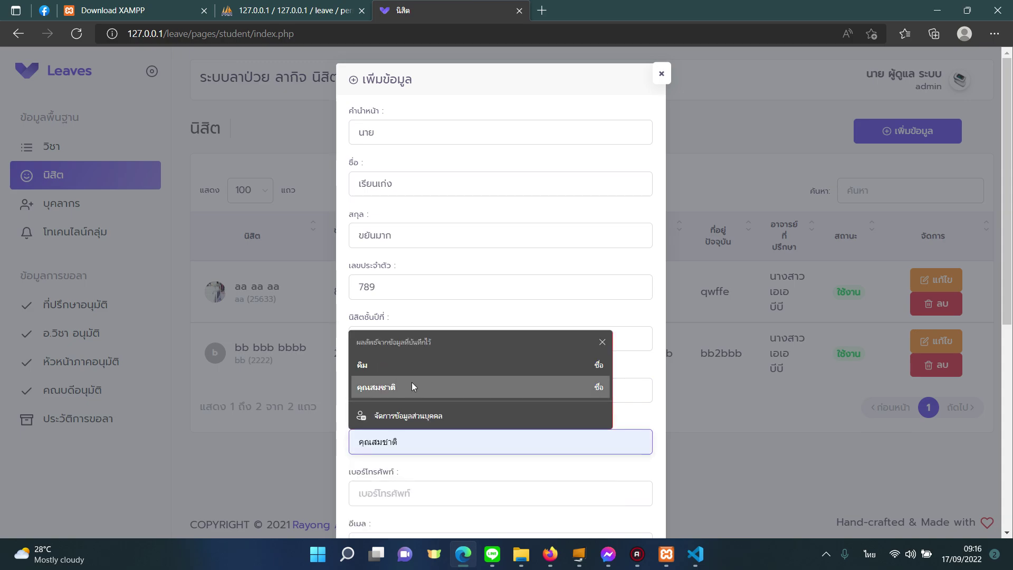
Enter the student's phone number, e-mail address and current address.
{"action": "scroll", "coordinate": [443, 362], "scroll_direction": "down", "scroll_amount": 3}
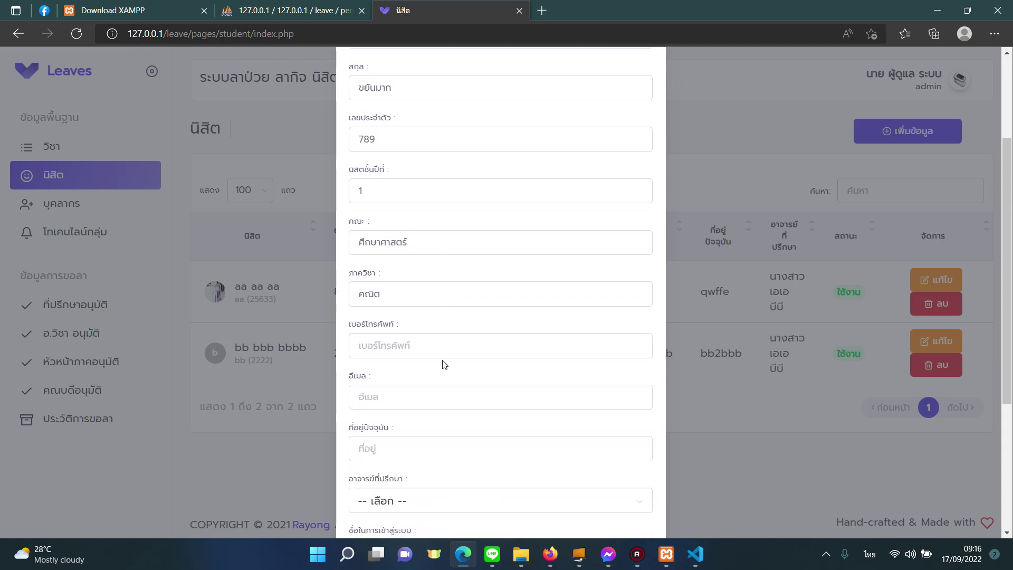
{"action": "left_click", "coordinate": [439, 335]}
{"action": "type", "text": "555555"}
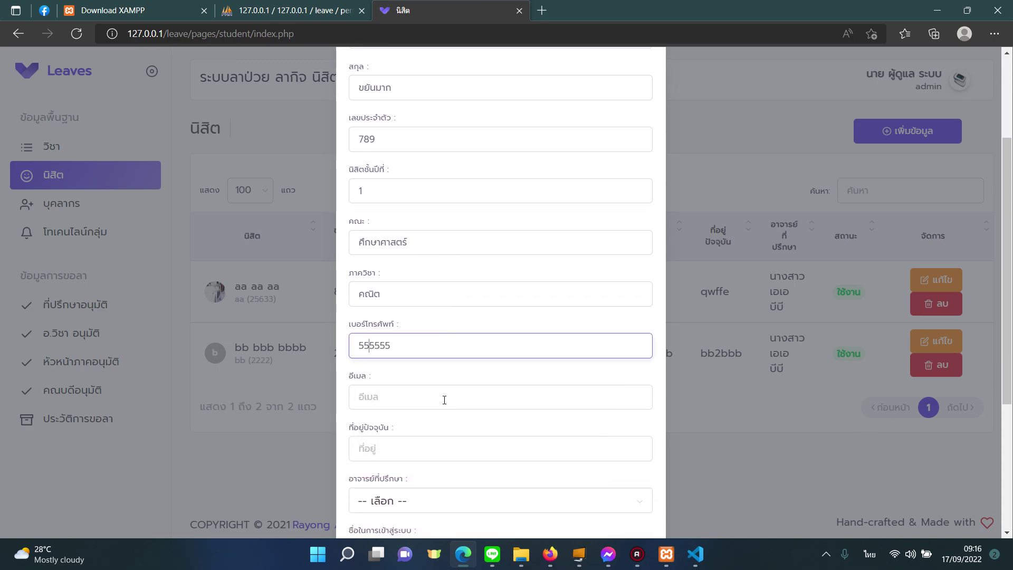
{"action": "left_click", "coordinate": [443, 399]}
{"action": "type", "text": "1๑"}
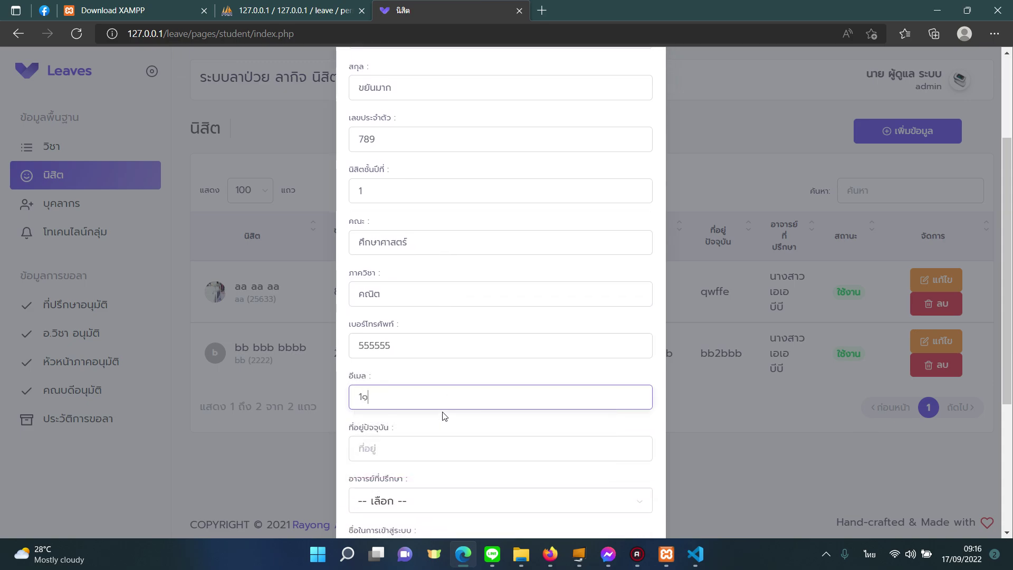
{"action": "key", "text": "BackSpace"}
{"action": "key", "text": "grave"}
{"action": "type", "text": "@1"}
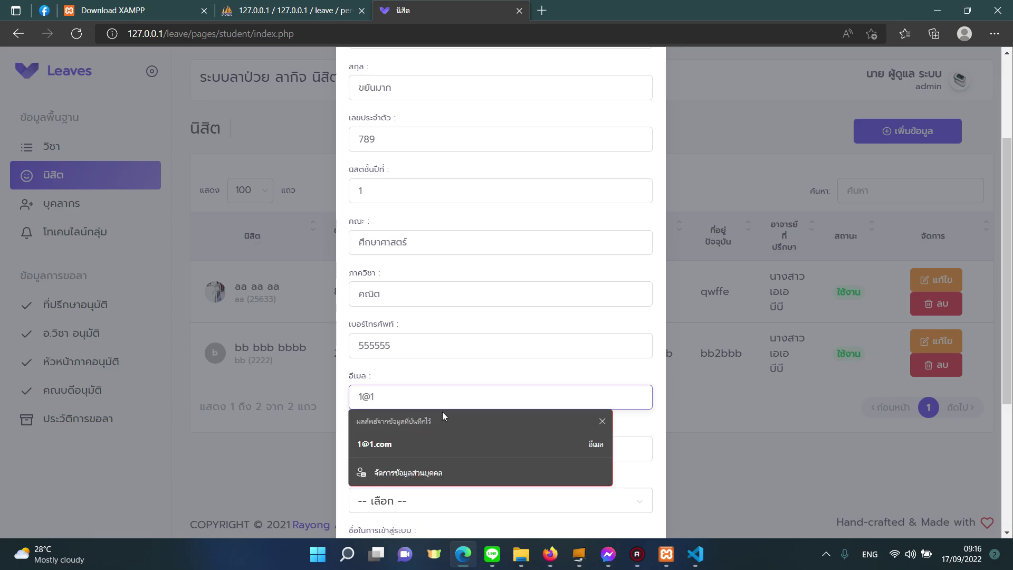
{"action": "left_click", "coordinate": [441, 442]}
{"action": "left_click", "coordinate": [447, 444]}
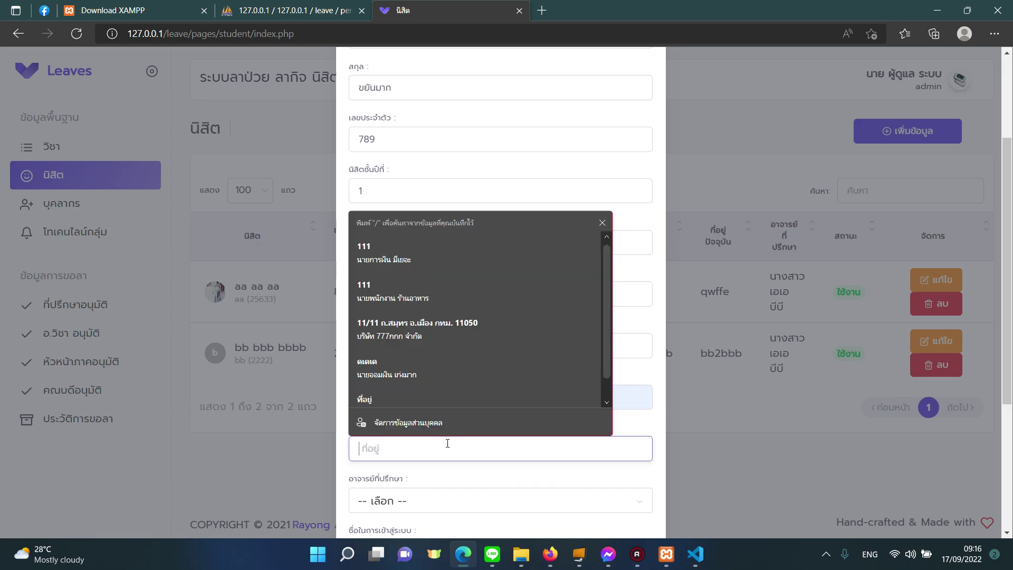
{"action": "type", "text": "77"}
Choose the advisor, set the student's login name and password, and save the record.
{"action": "left_click", "coordinate": [443, 500]}
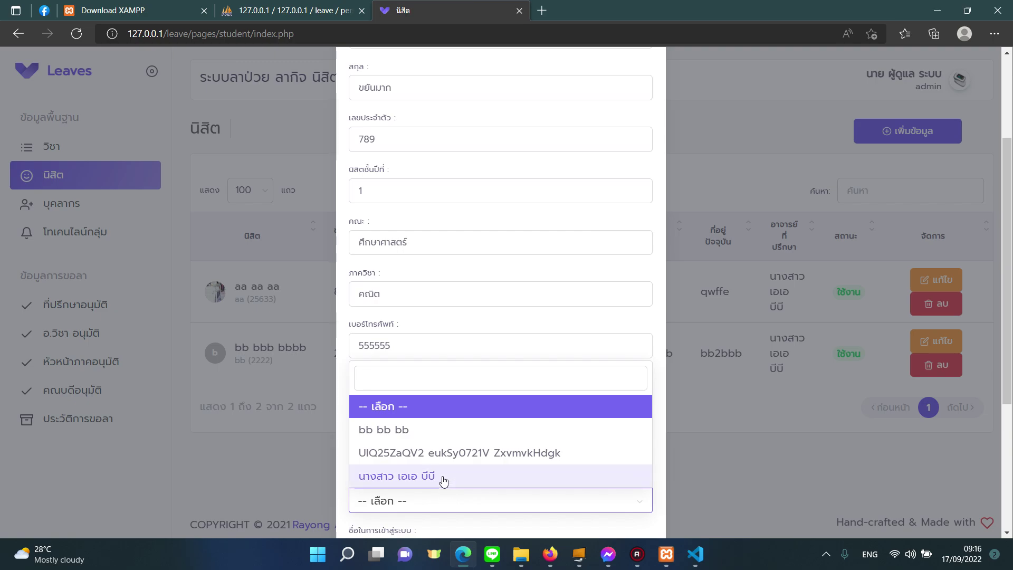
{"action": "left_click", "coordinate": [443, 477]}
{"action": "scroll", "coordinate": [528, 432], "scroll_direction": "down", "scroll_amount": 4}
{"action": "left_click", "coordinate": [470, 338]}
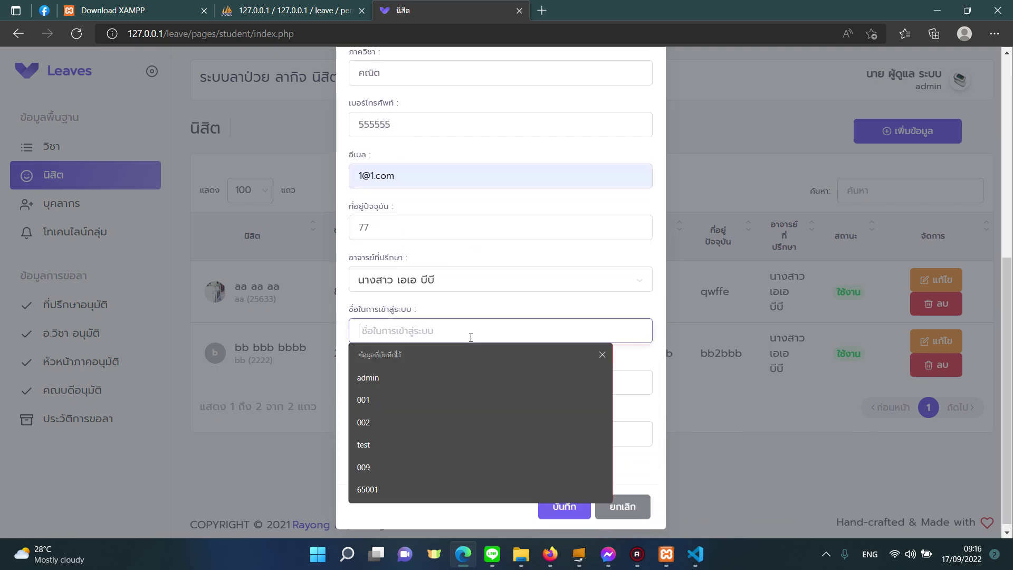
{"action": "type", "text": "001"}
{"action": "left_click", "coordinate": [624, 384]}
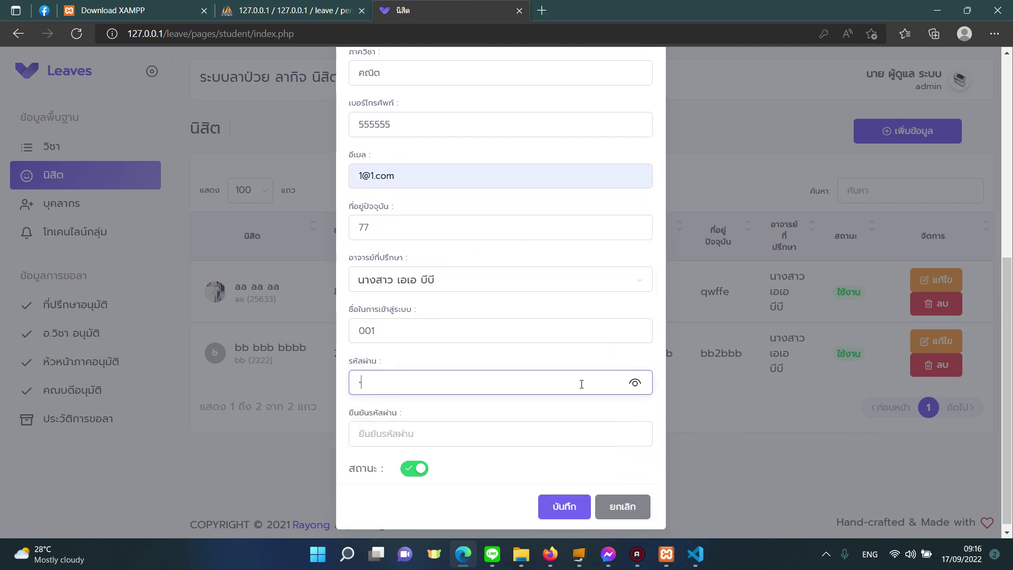
{"action": "type", "text": "123"}
{"action": "left_click", "coordinate": [477, 434]}
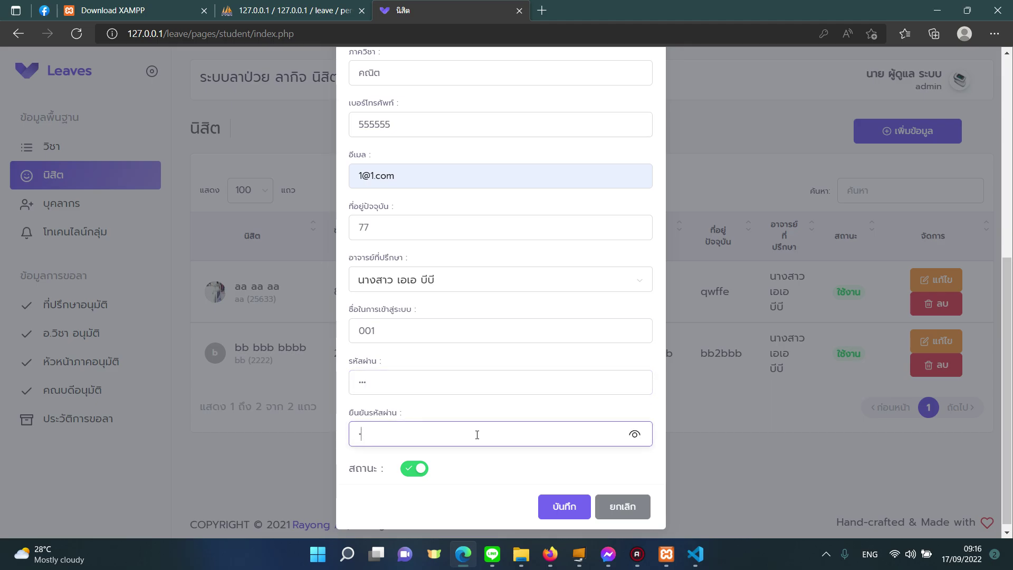
{"action": "type", "text": "123"}
{"action": "left_click", "coordinate": [544, 504]}
{"action": "left_click", "coordinate": [530, 362]}
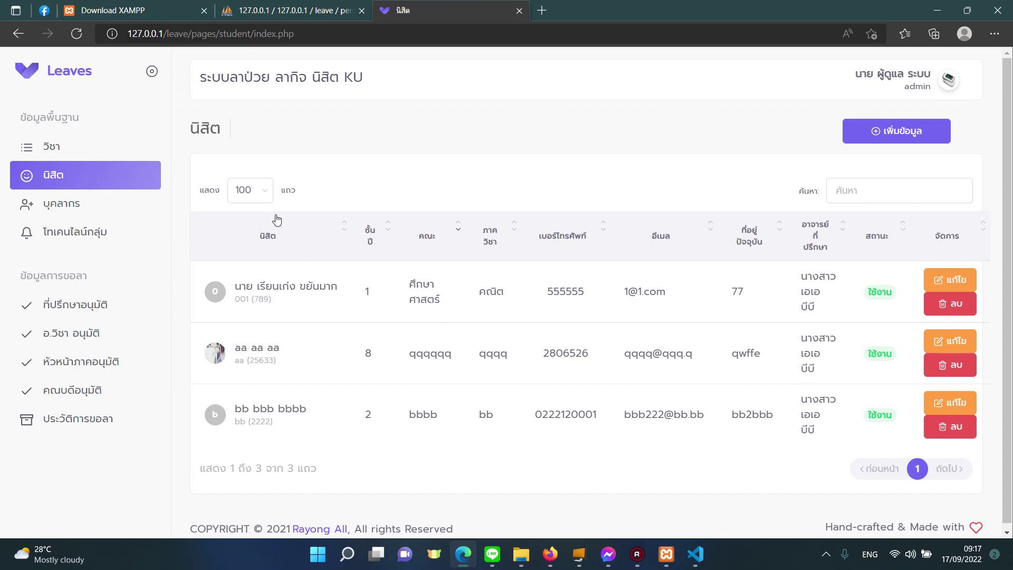
Log out of admin and sign in as the new student with its login name and password.
{"action": "left_click", "coordinate": [897, 85]}
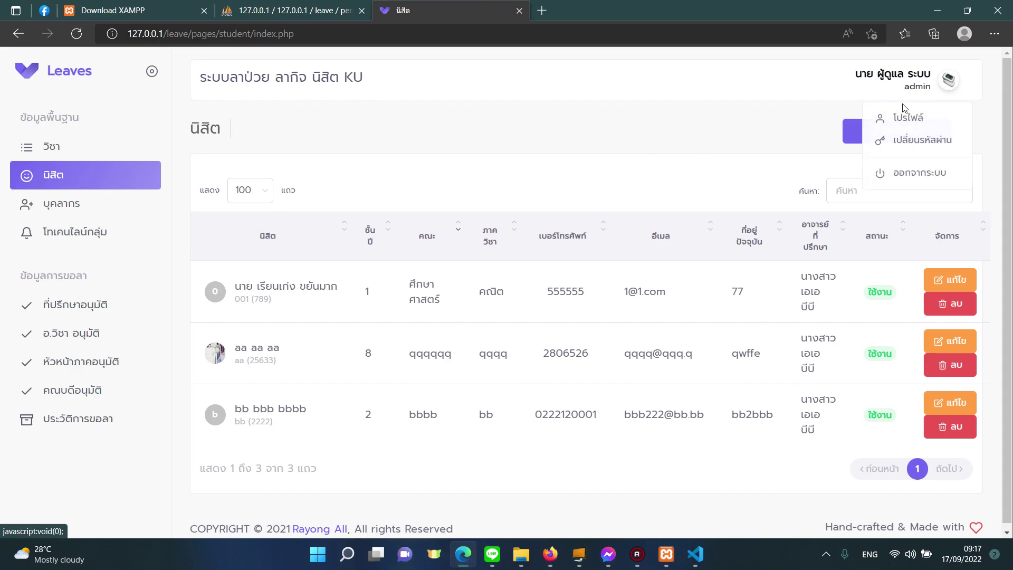
{"action": "left_click", "coordinate": [897, 173]}
{"action": "left_click", "coordinate": [474, 319]}
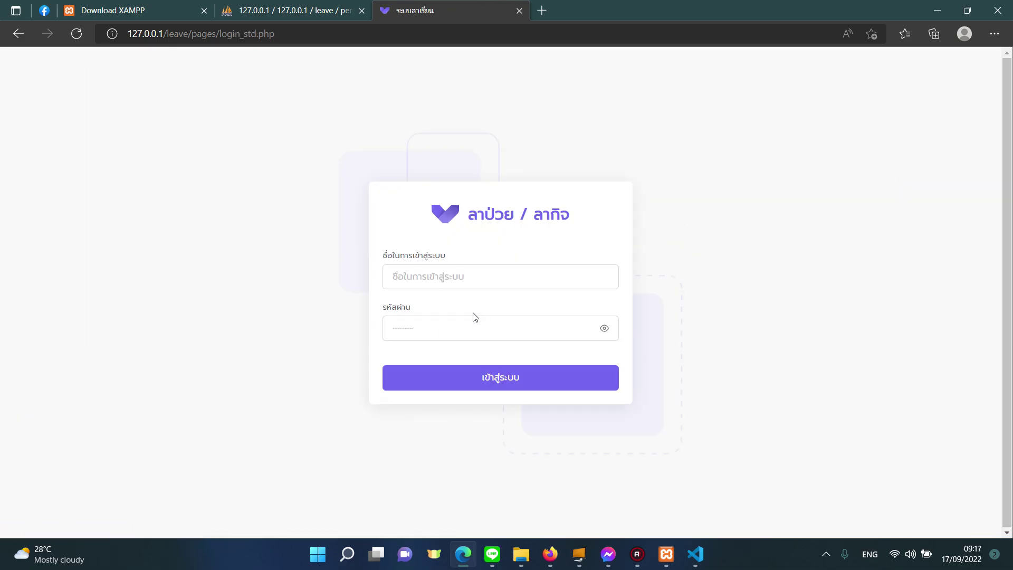
{"action": "left_click", "coordinate": [450, 282]}
{"action": "type", "text": "00"}
{"action": "left_click", "coordinate": [429, 325]}
{"action": "left_click", "coordinate": [431, 321]}
{"action": "type", "text": "001"}
{"action": "left_click", "coordinate": [431, 375]}
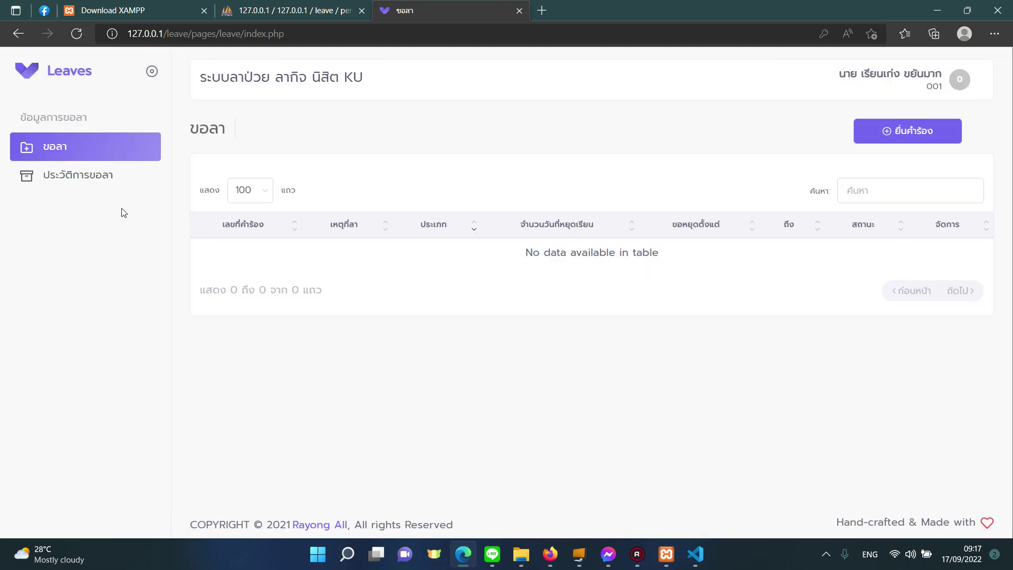
Check the student's empty leave history and start a new leave request (ยื่นคำร้อง).
{"action": "left_click", "coordinate": [100, 177]}
{"action": "left_click", "coordinate": [118, 153]}
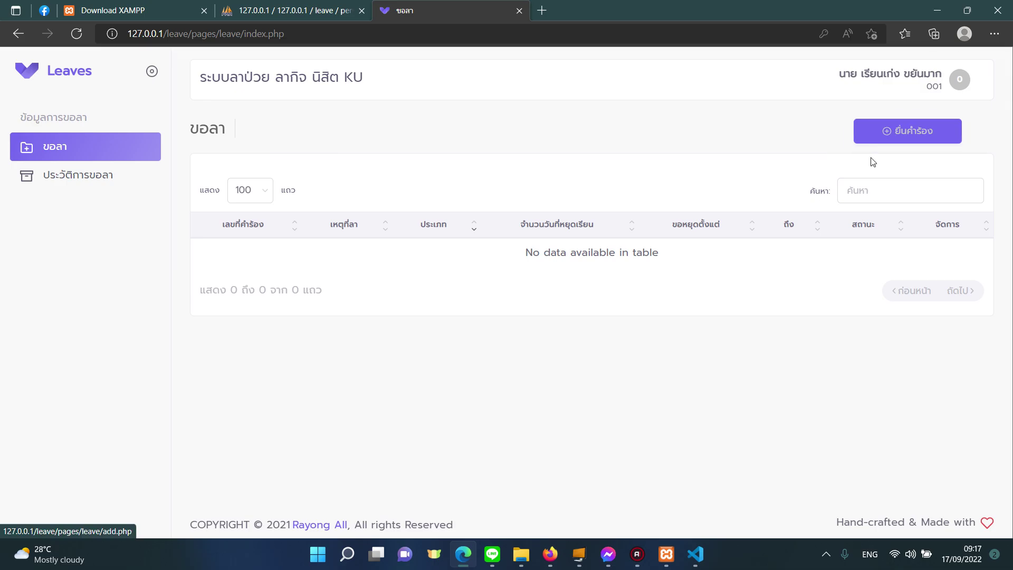
{"action": "left_click", "coordinate": [866, 139]}
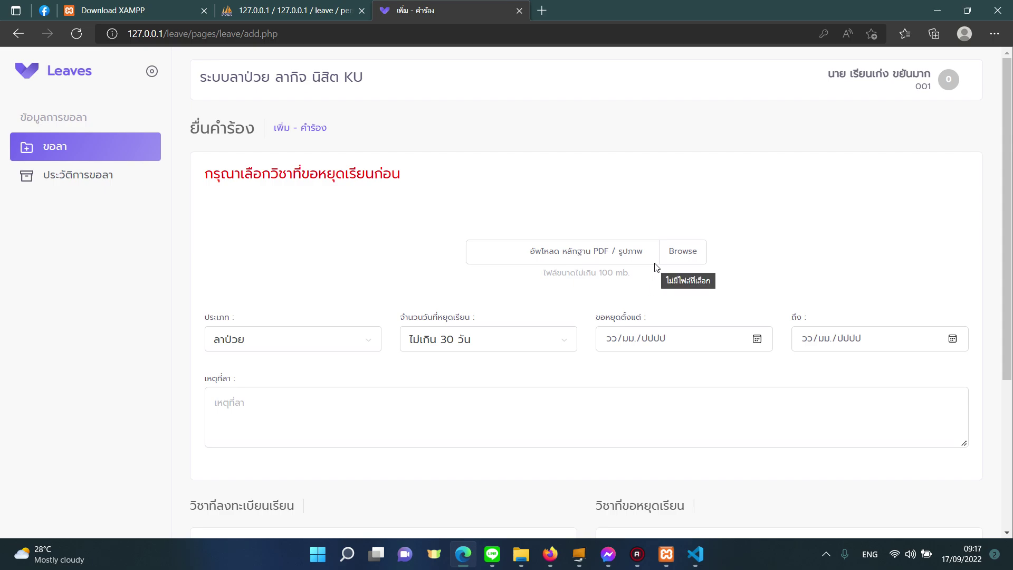
Set the leave type to ลากิจ and the duration to ไม่เกิน 30 วัน.
{"action": "left_click", "coordinate": [338, 332]}
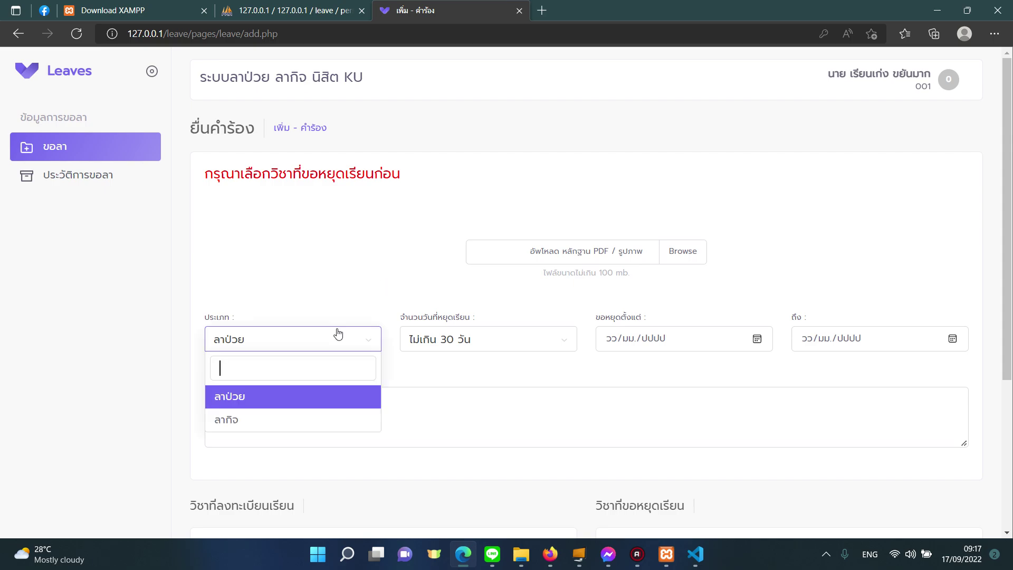
{"action": "left_click", "coordinate": [288, 416]}
{"action": "left_click", "coordinate": [294, 339]}
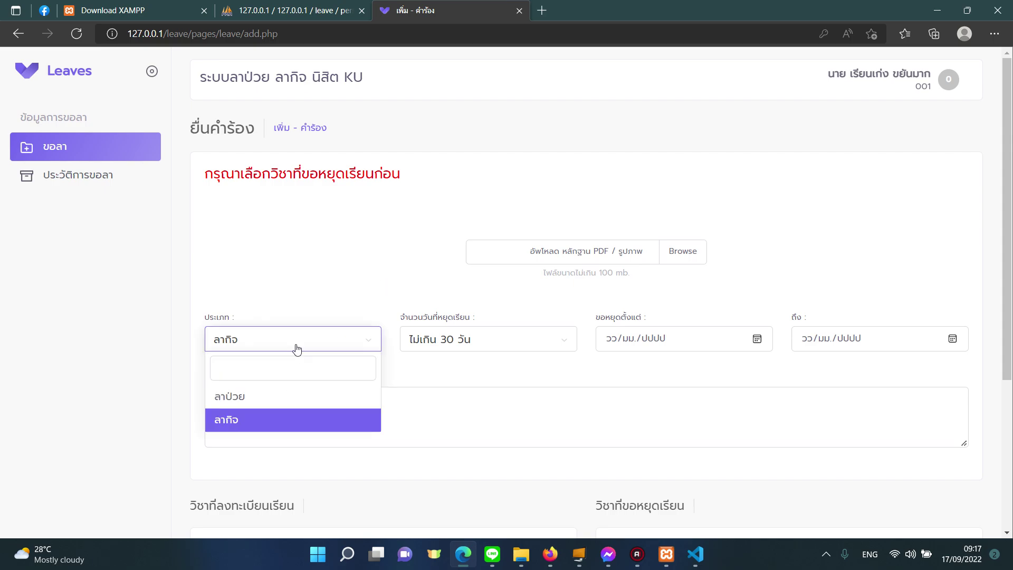
{"action": "left_click", "coordinate": [285, 394]}
{"action": "left_click", "coordinate": [294, 343]}
{"action": "left_click", "coordinate": [278, 422]}
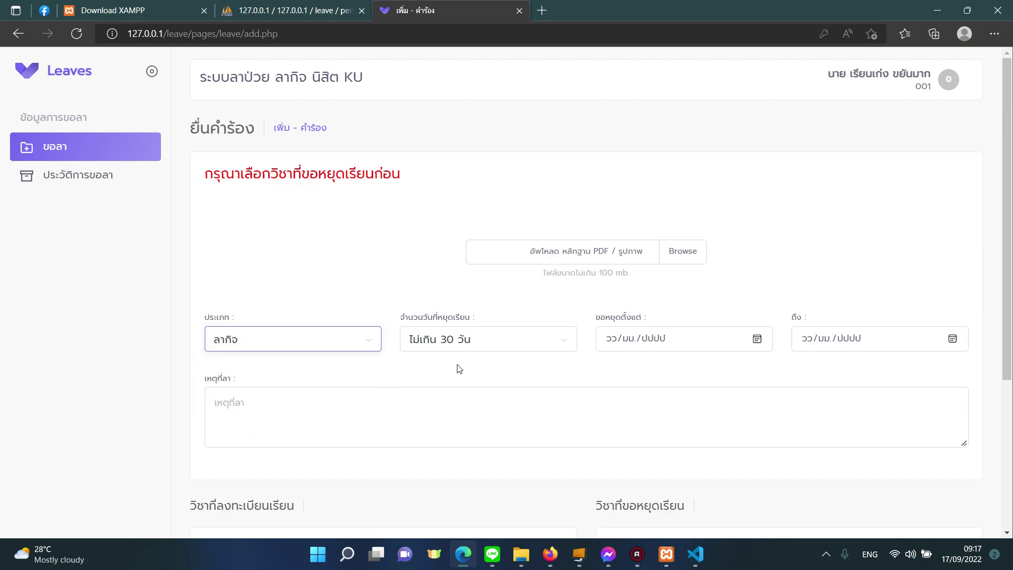
{"action": "left_click", "coordinate": [473, 348]}
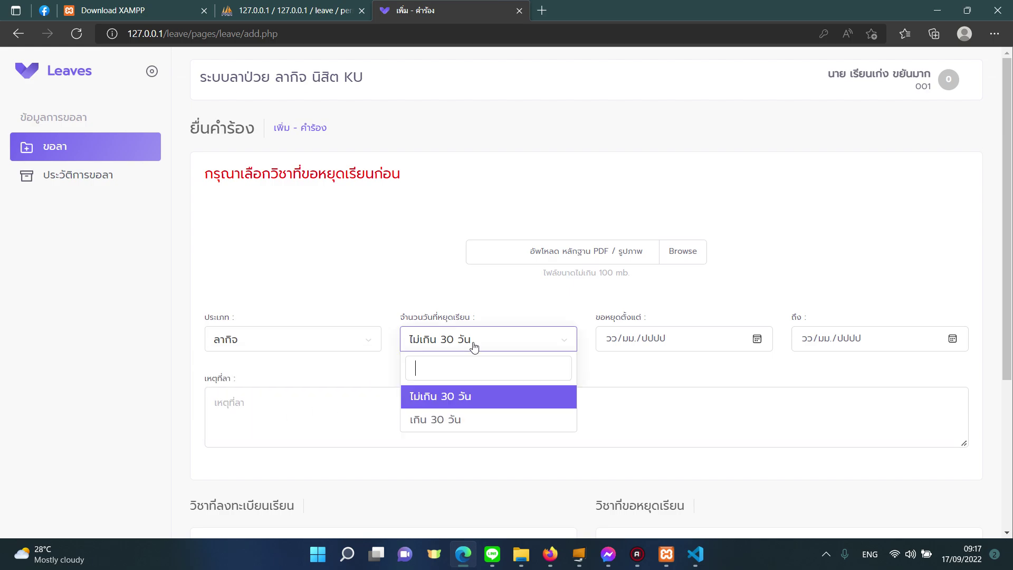
{"action": "left_click", "coordinate": [459, 403]}
{"action": "left_click", "coordinate": [480, 345]}
{"action": "left_click", "coordinate": [464, 419]}
{"action": "left_click", "coordinate": [484, 342]}
{"action": "left_click", "coordinate": [475, 391]}
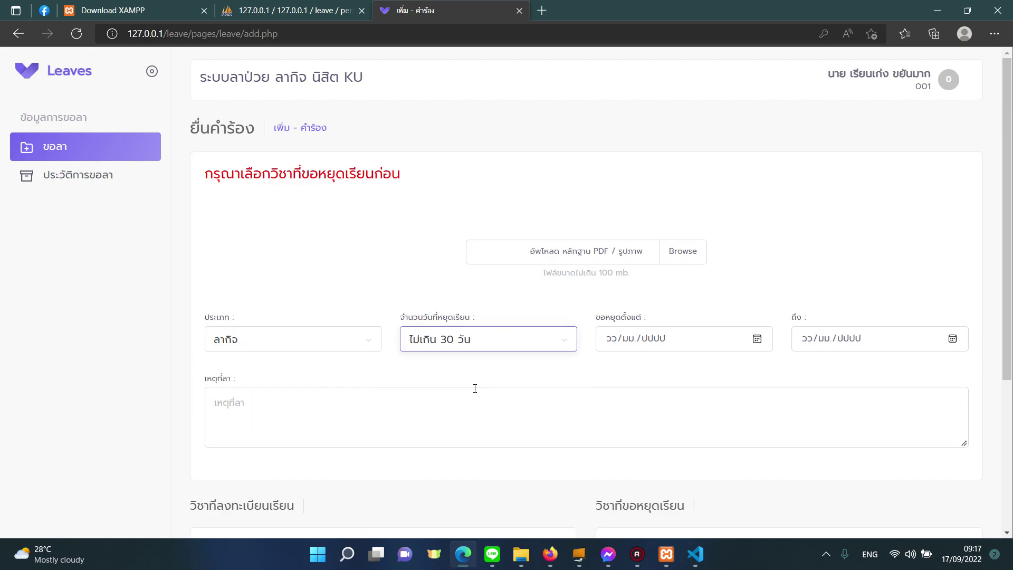
Pick the leave dates 25/09/2022 to 26/09/2022 from the calendars.
{"action": "left_click", "coordinate": [640, 340]}
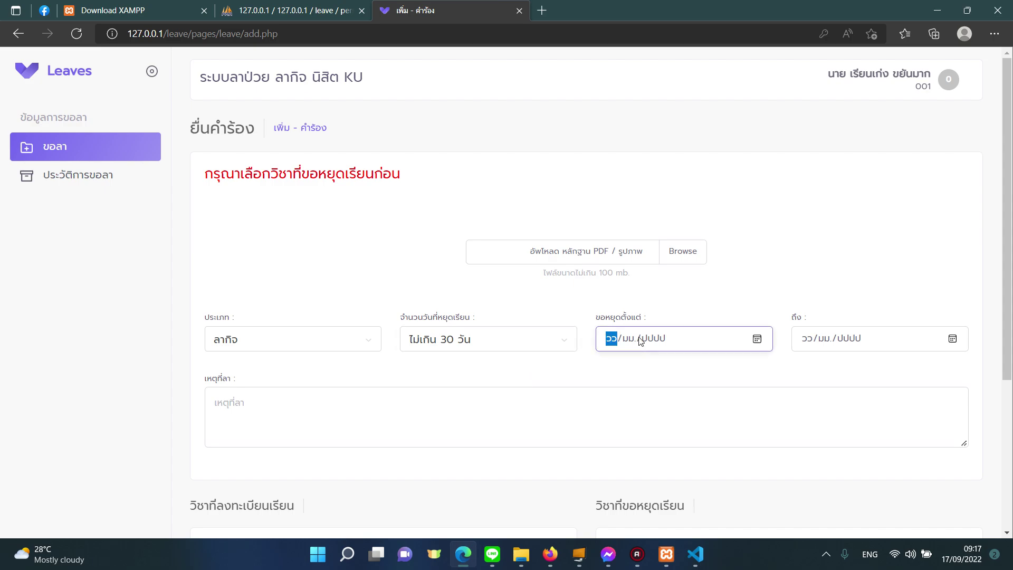
{"action": "left_click", "coordinate": [757, 339]}
{"action": "left_click", "coordinate": [724, 252]}
{"action": "left_click", "coordinate": [837, 342]}
{"action": "left_click", "coordinate": [953, 341]}
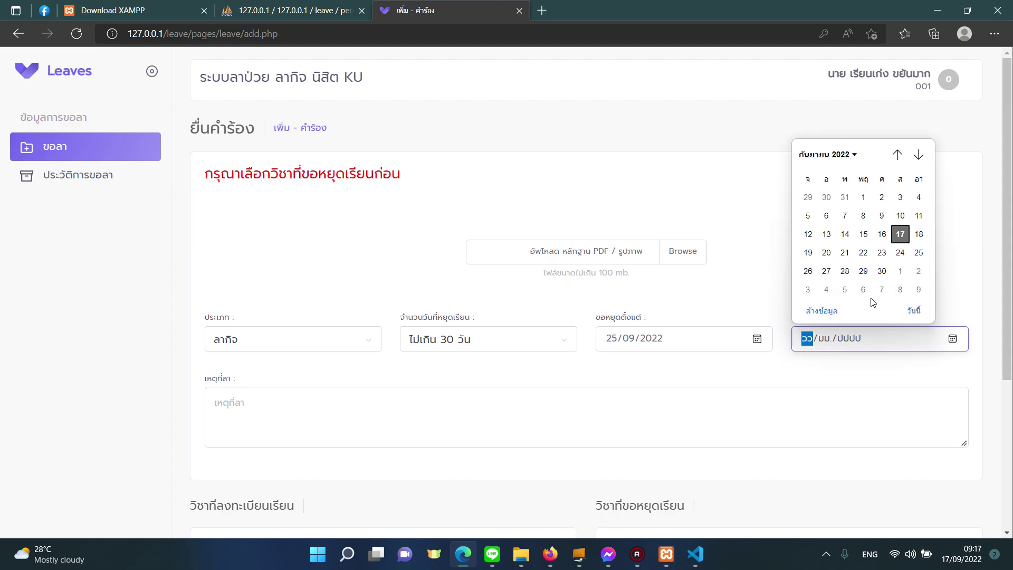
{"action": "left_click", "coordinate": [826, 270]}
Enter ป่วย as the reason for leave (เหตุที่ลา).
{"action": "left_click", "coordinate": [458, 390]}
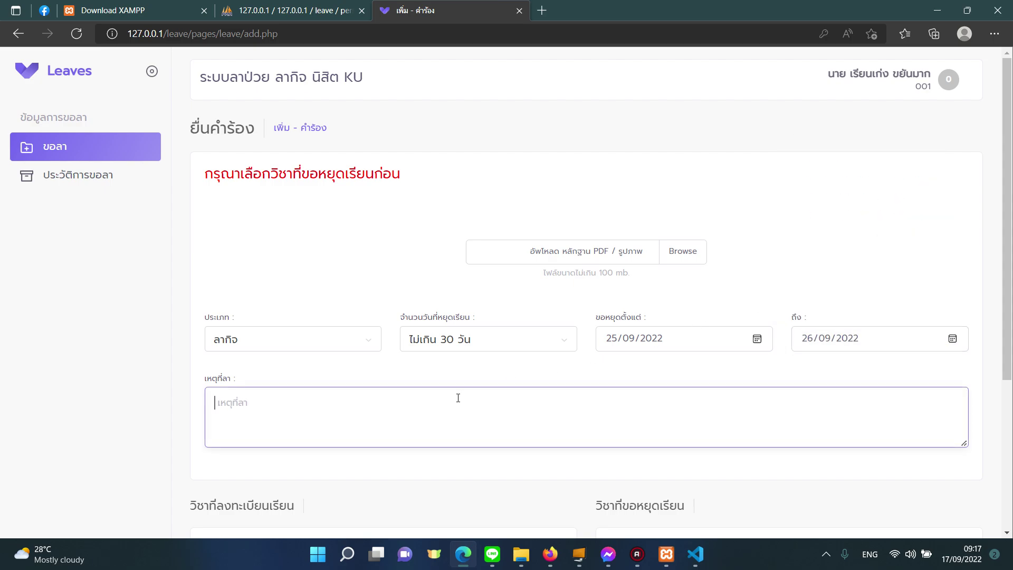
{"action": "scroll", "coordinate": [475, 373], "scroll_direction": "down", "scroll_amount": 3}
{"action": "scroll", "coordinate": [478, 353], "scroll_direction": "down", "scroll_amount": 2}
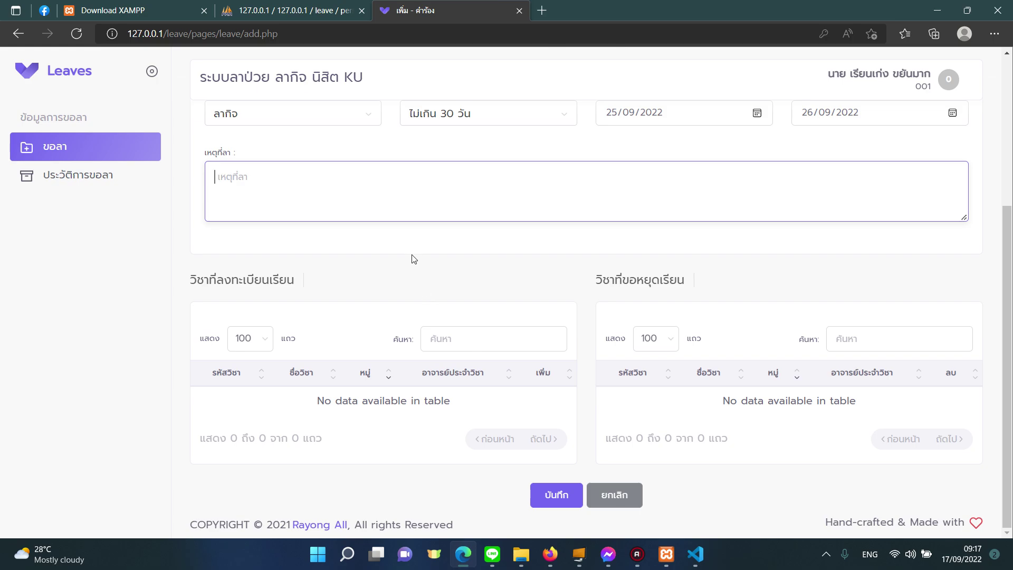
{"action": "key", "text": "grave"}
{"action": "type", "text": "ป่วย"}
{"action": "left_click_drag", "start_coordinate": [286, 273], "coordinate": [596, 300]}
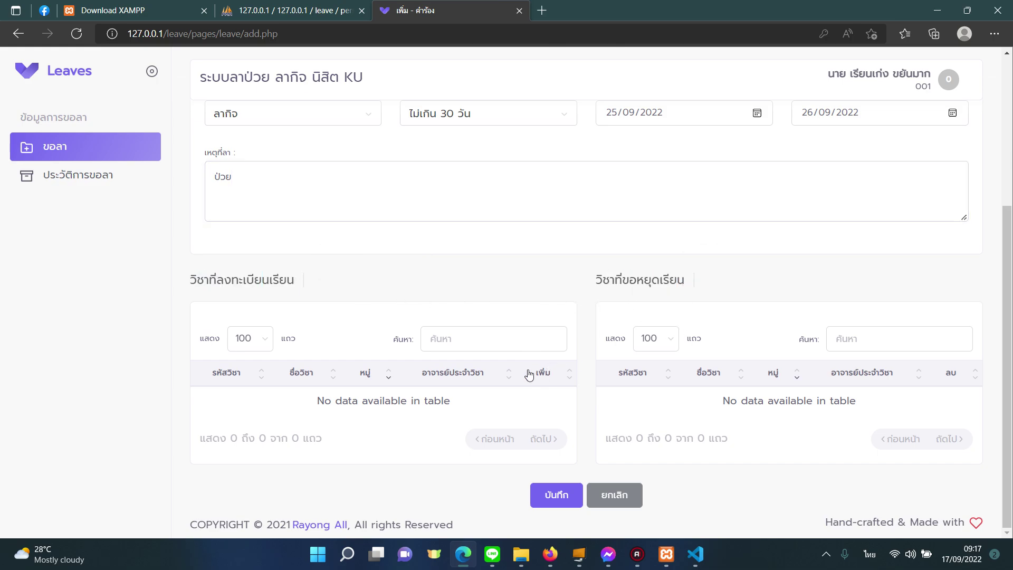
{"action": "scroll", "coordinate": [529, 373], "scroll_direction": "up", "scroll_amount": 4}
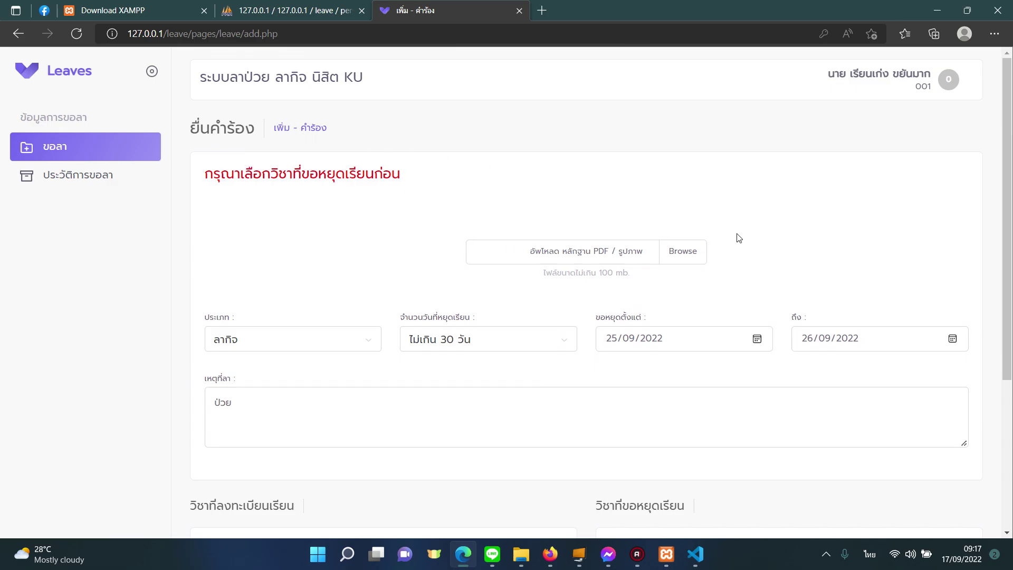
{"action": "scroll", "coordinate": [738, 238], "scroll_direction": "down", "scroll_amount": 4}
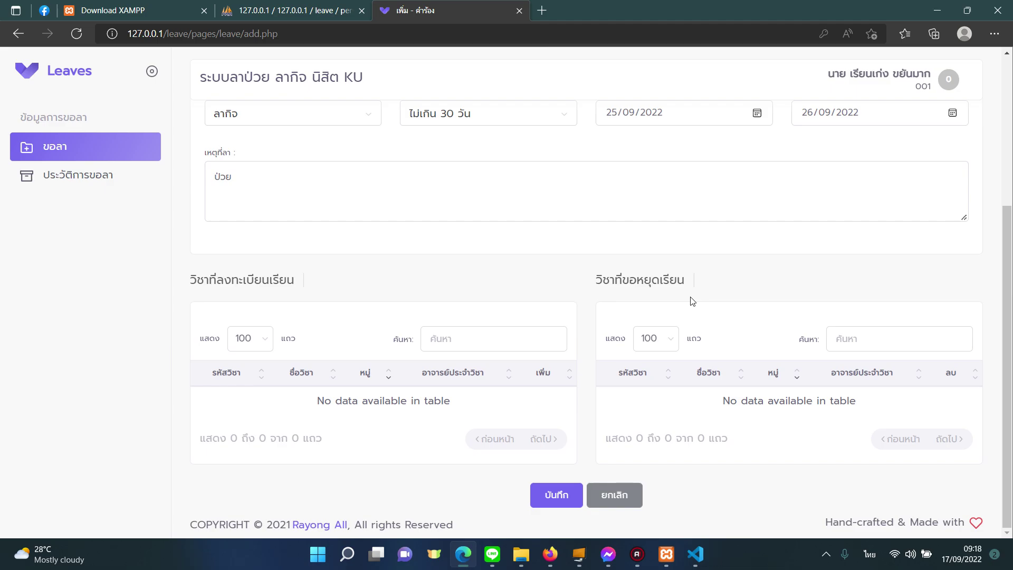
Submit the leave request, acknowledge the success notice, and open the account menu.
{"action": "left_click", "coordinate": [551, 502]}
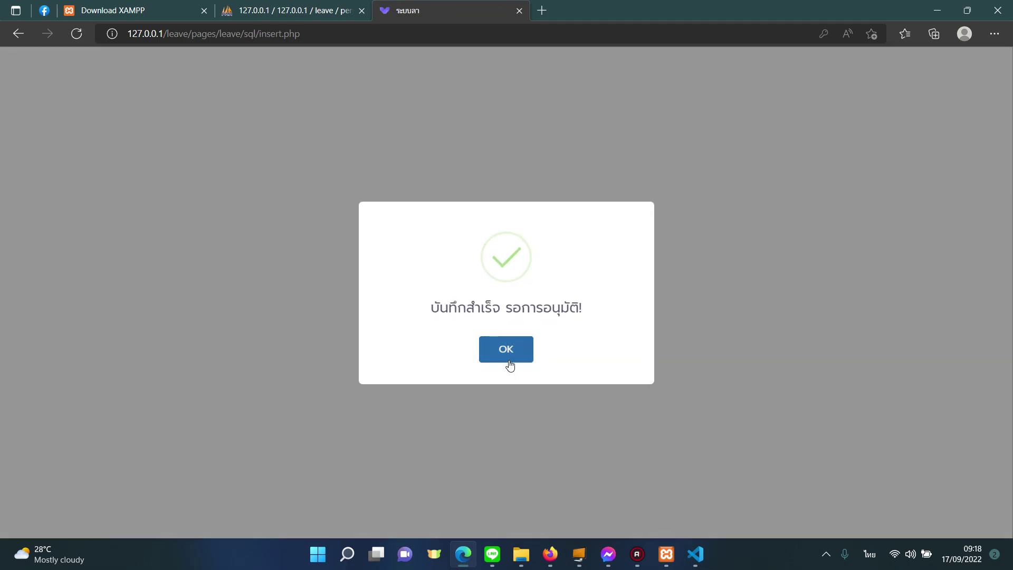
{"action": "left_click", "coordinate": [509, 354]}
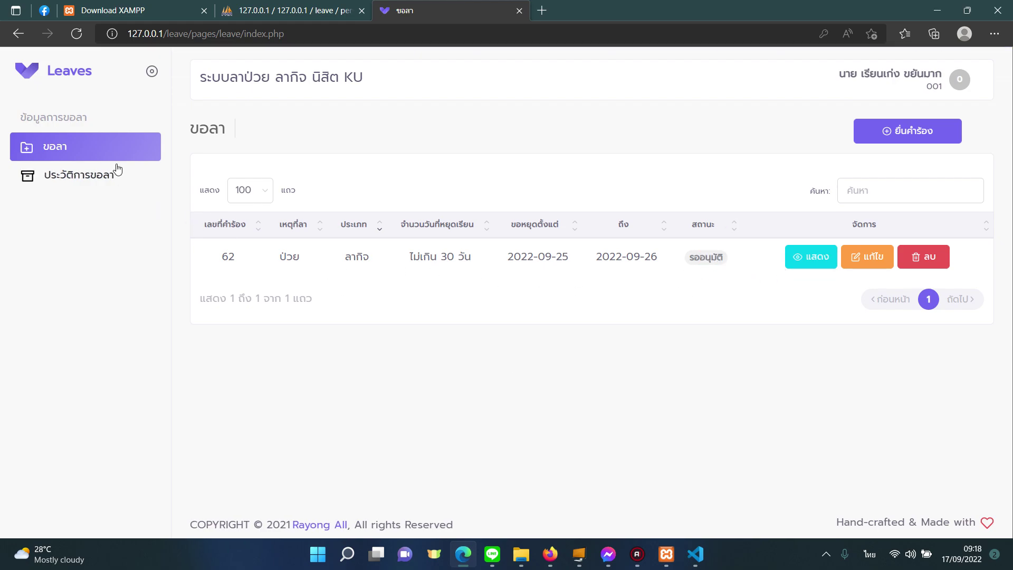
{"action": "left_click", "coordinate": [891, 84]}
Log out of the student account and sign back in on the staff side as admin.
{"action": "left_click", "coordinate": [884, 193]}
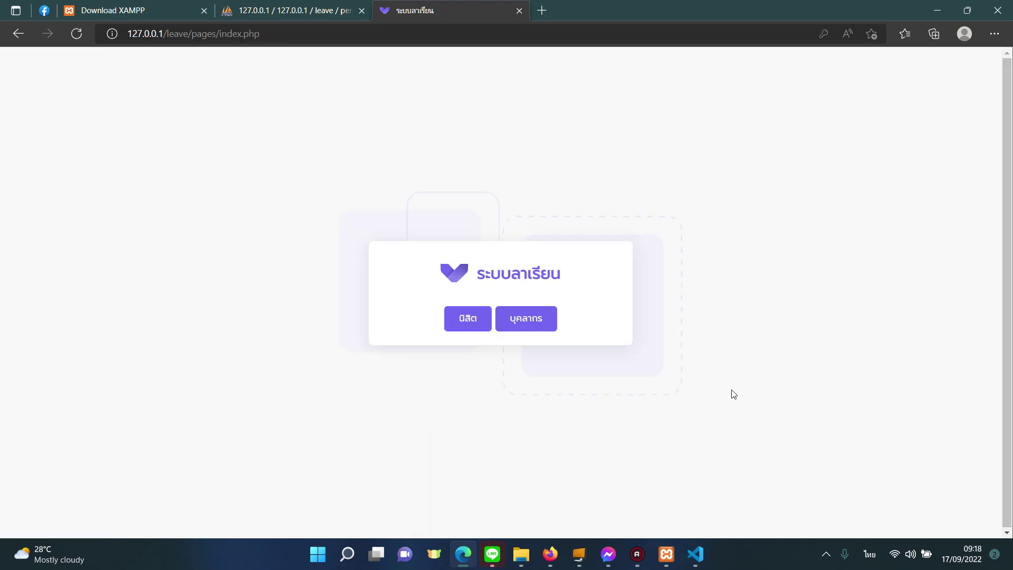
{"action": "left_click", "coordinate": [552, 316]}
{"action": "left_click", "coordinate": [546, 284]}
{"action": "type", "text": "ฟก"}
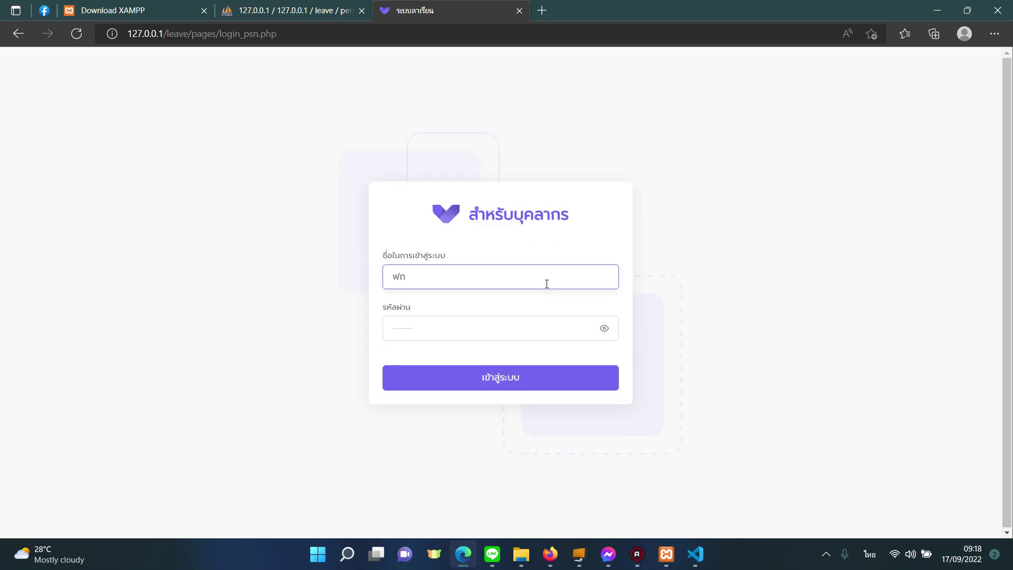
{"action": "key", "text": "BackSpace"}
{"action": "key", "text": "grave"}
{"action": "type", "text": "admin"}
{"action": "key", "text": "Return"}
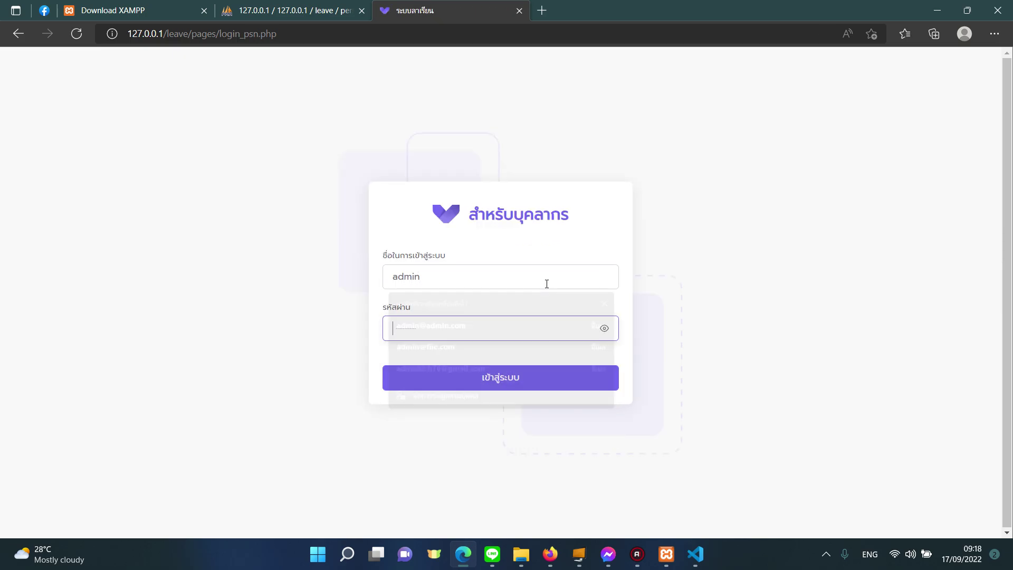
{"action": "type", "text": "1234"}
{"action": "key", "text": "Return"}
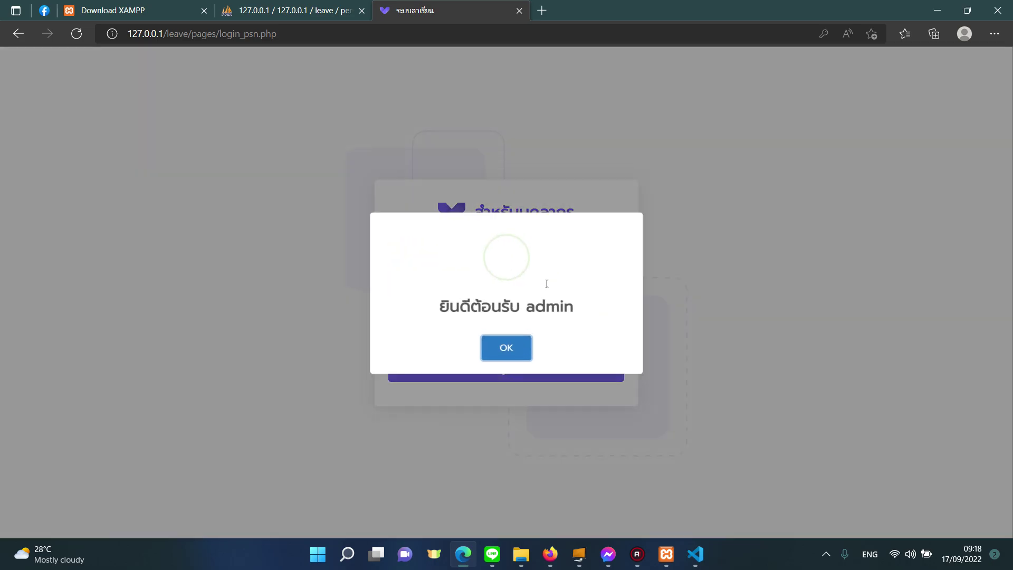
{"action": "left_click", "coordinate": [510, 351]}
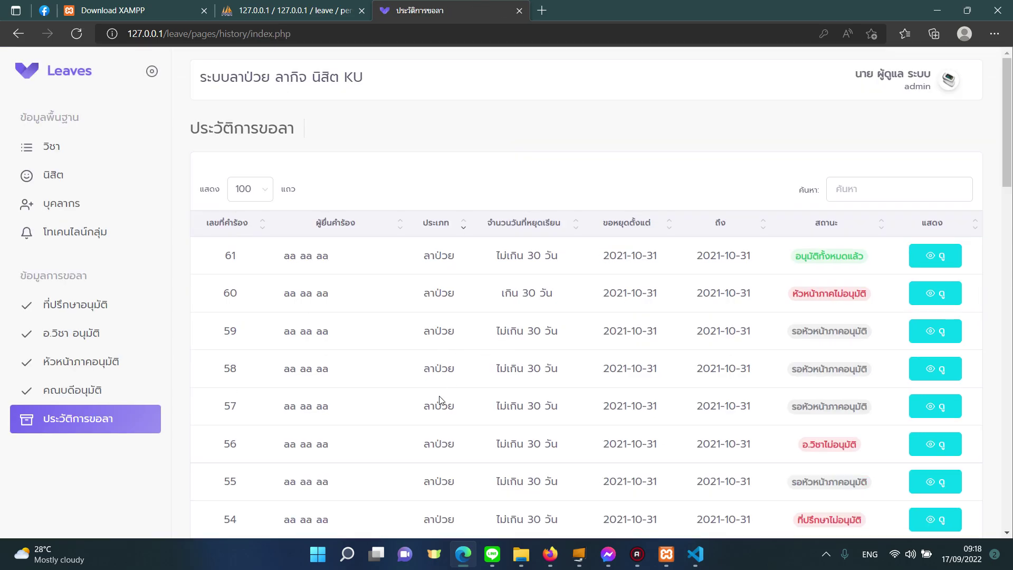
Find and highlight request 62 in the advisor-approval list, then go to the personnel page.
{"action": "left_click", "coordinate": [125, 314]}
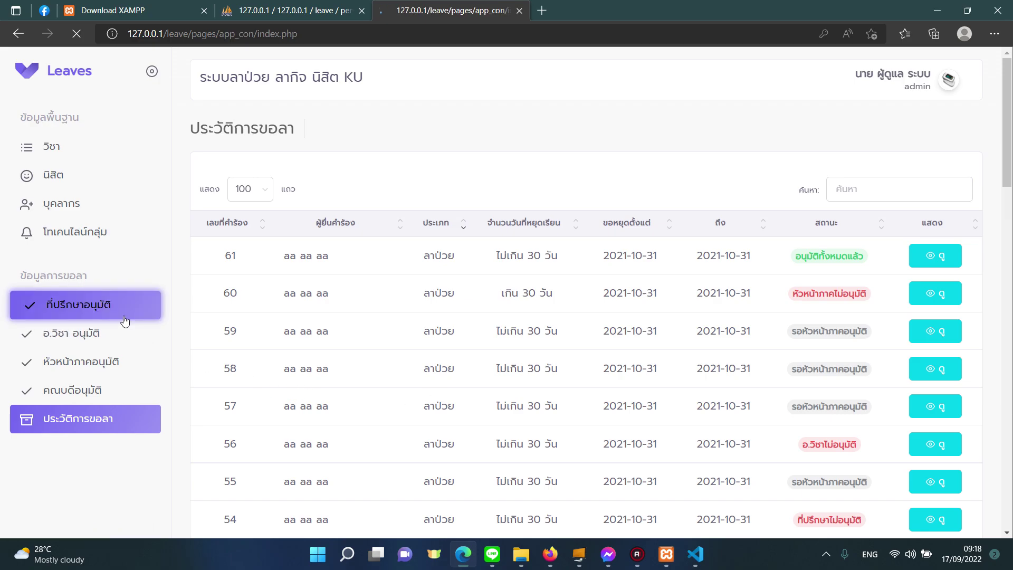
{"action": "scroll", "coordinate": [378, 370], "scroll_direction": "down", "scroll_amount": 6}
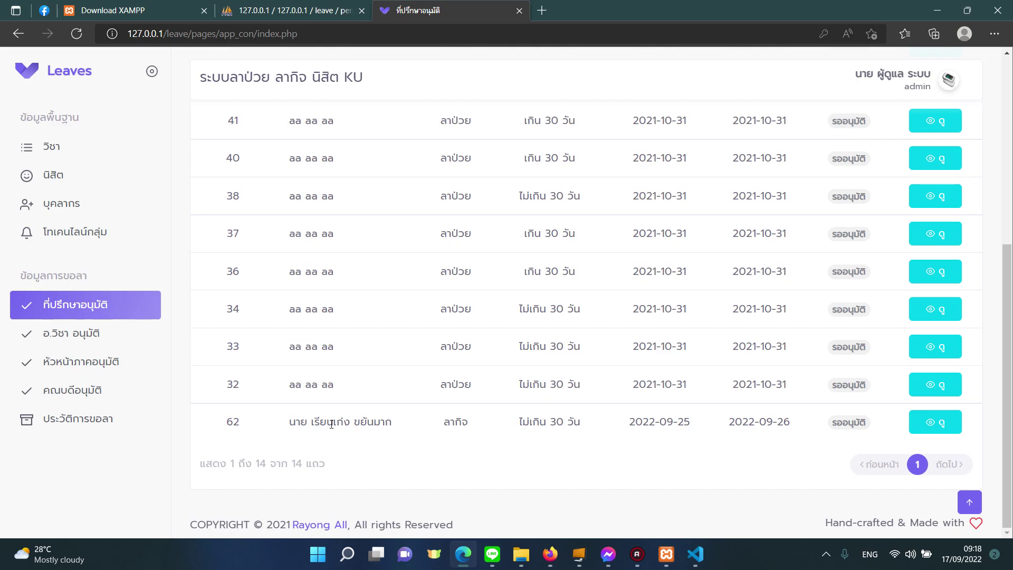
{"action": "left_click_drag", "start_coordinate": [331, 424], "coordinate": [470, 429]}
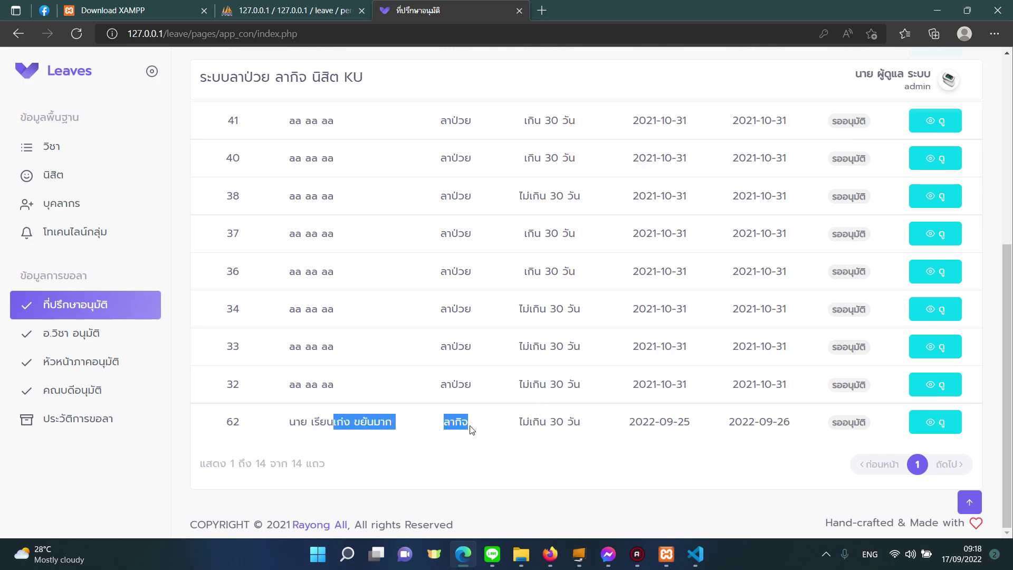
{"action": "left_click", "coordinate": [109, 209]}
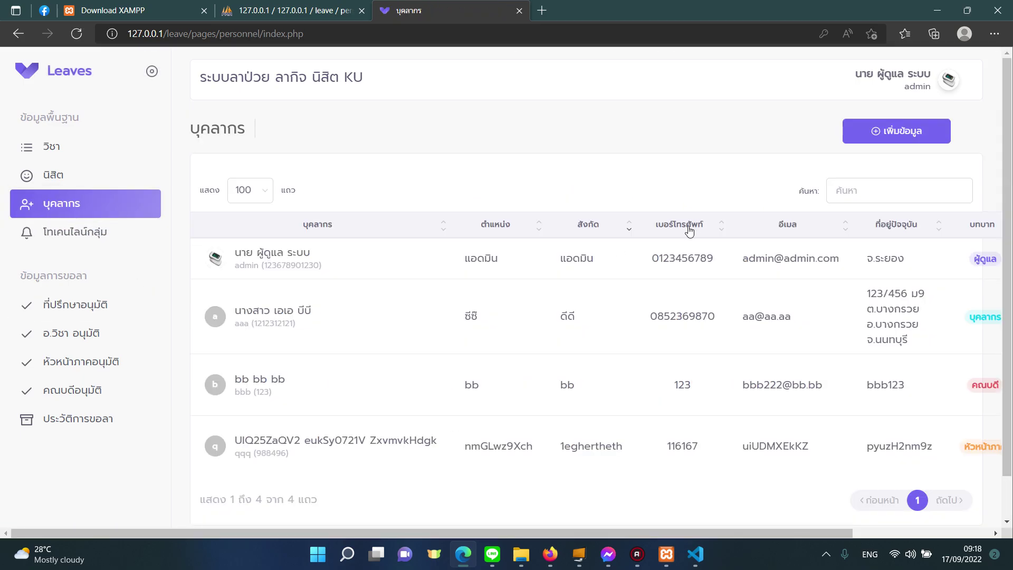
{"action": "left_click", "coordinate": [884, 140]}
{"action": "scroll", "coordinate": [562, 317], "scroll_direction": "down", "scroll_amount": 5}
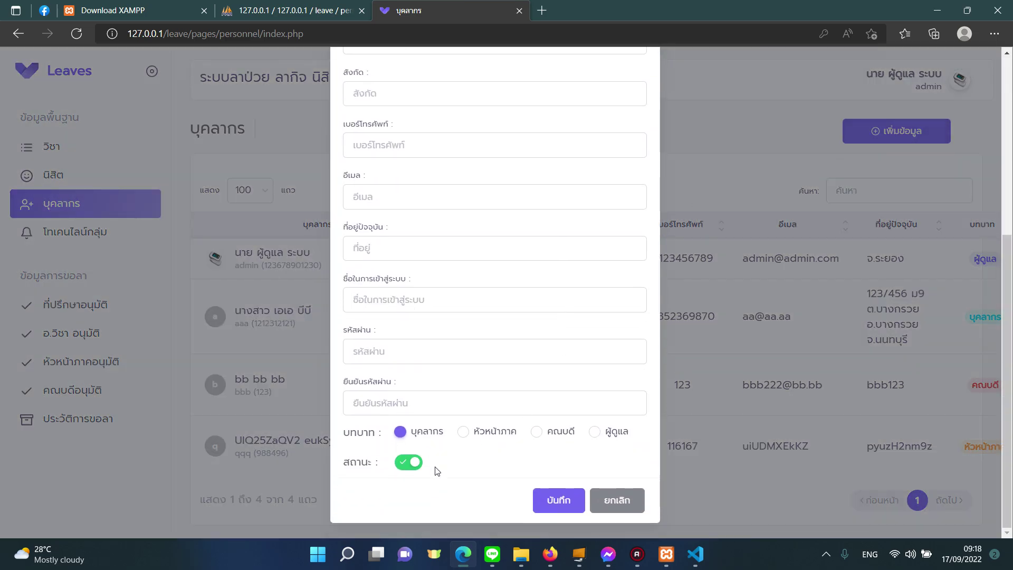
{"action": "left_click", "coordinate": [463, 433]}
{"action": "left_click", "coordinate": [427, 439]}
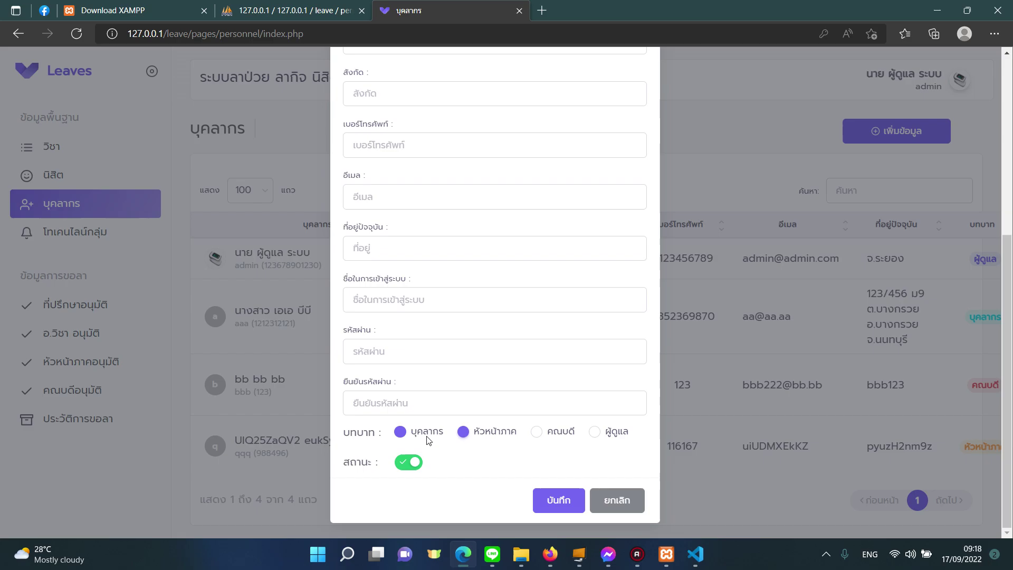
{"action": "left_click", "coordinate": [469, 434]}
{"action": "left_click", "coordinate": [564, 439]}
{"action": "left_click", "coordinate": [441, 433]}
{"action": "left_click", "coordinate": [617, 501]}
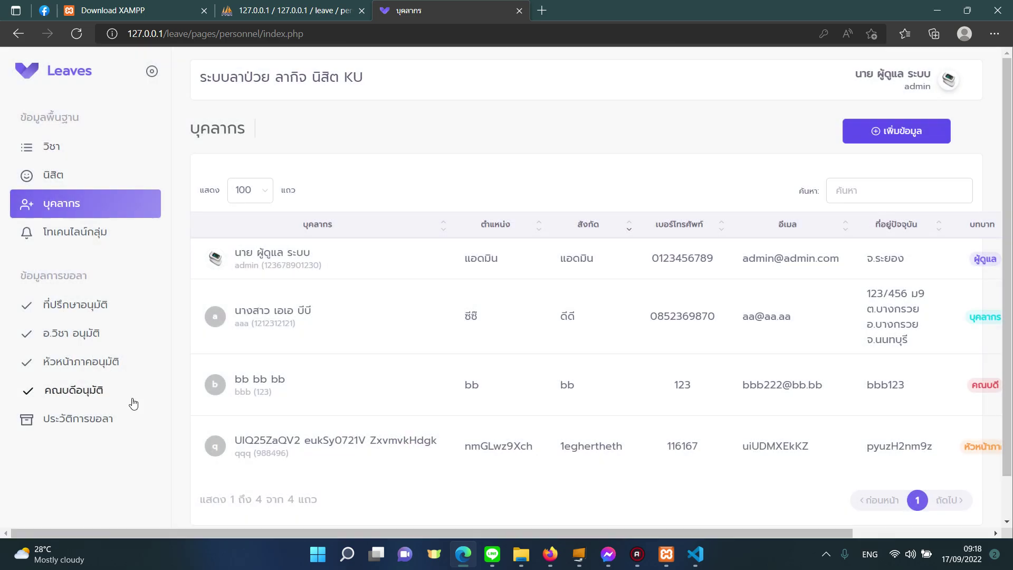
Open the leave history and view request 31's details.
{"action": "left_click", "coordinate": [145, 420]}
{"action": "scroll", "coordinate": [554, 380], "scroll_direction": "down", "scroll_amount": 20}
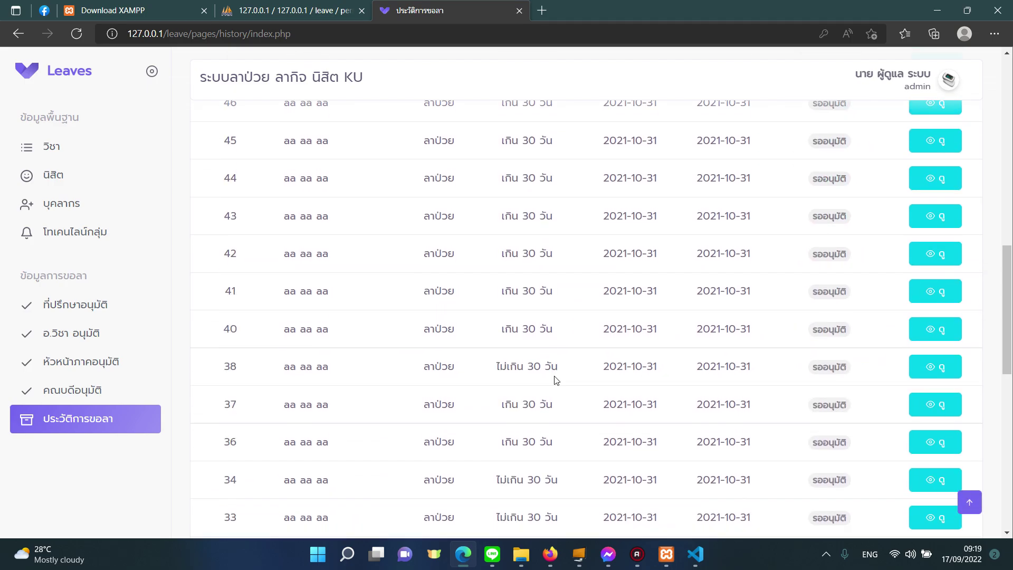
{"action": "scroll", "coordinate": [847, 485], "scroll_direction": "down", "scroll_amount": 3}
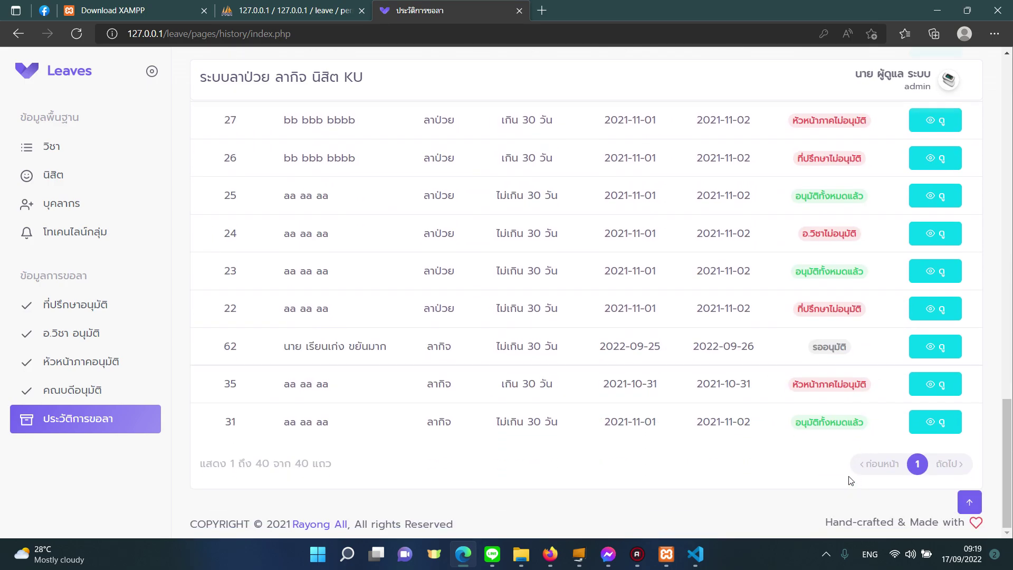
{"action": "left_click", "coordinate": [934, 432]}
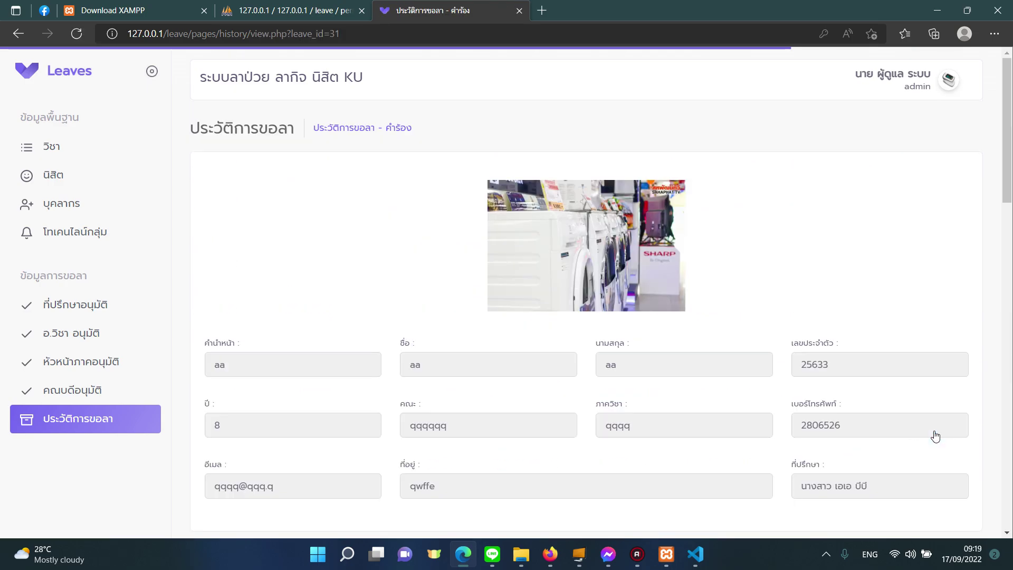
{"action": "left_click", "coordinate": [18, 33]}
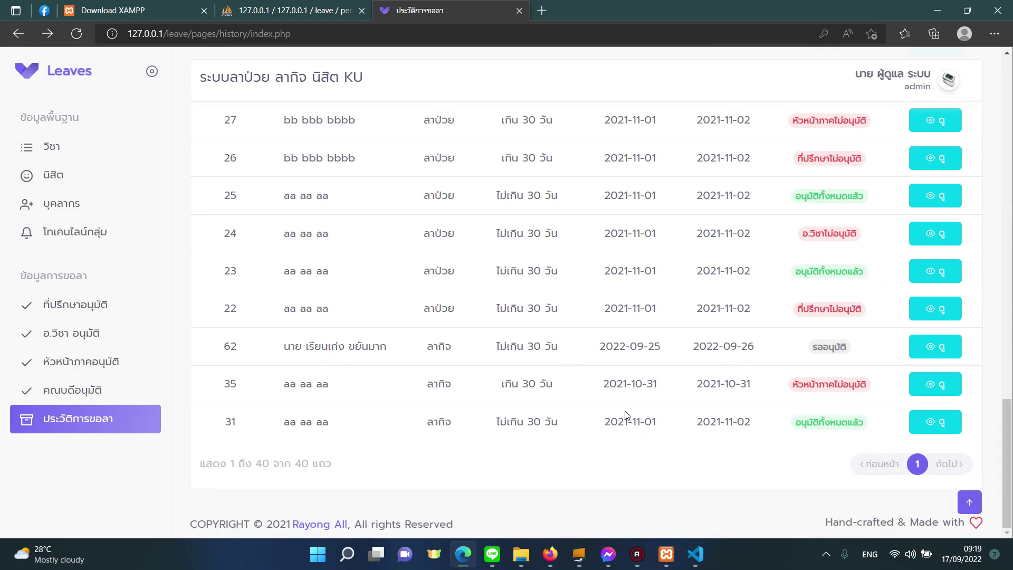
Highlight request 62's leave type, dates and pending status in the leave history.
{"action": "left_click_drag", "start_coordinate": [370, 348], "coordinate": [661, 360]}
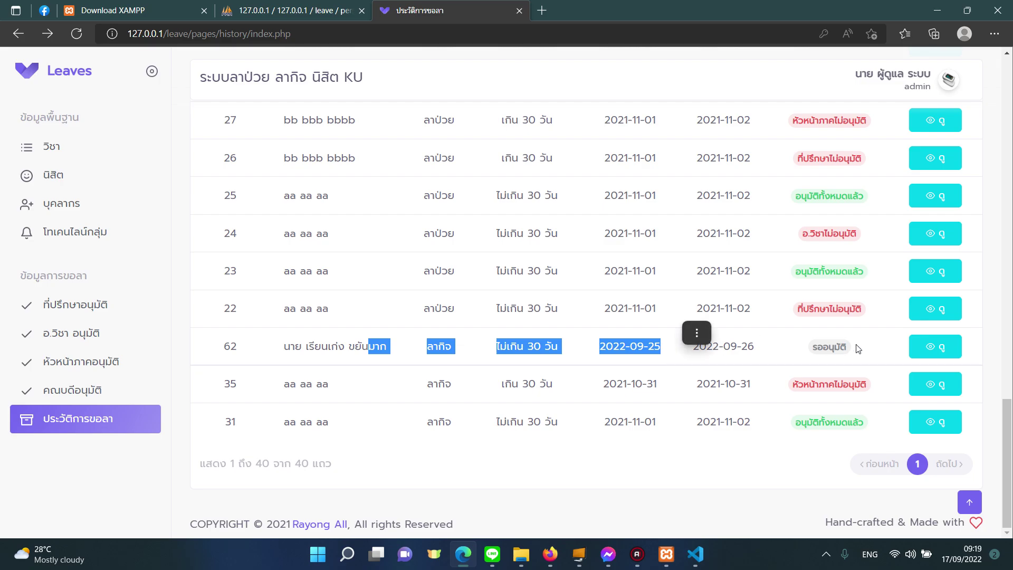
{"action": "double_click", "coordinate": [843, 349]}
{"action": "scroll", "coordinate": [818, 370], "scroll_direction": "up", "scroll_amount": 17}
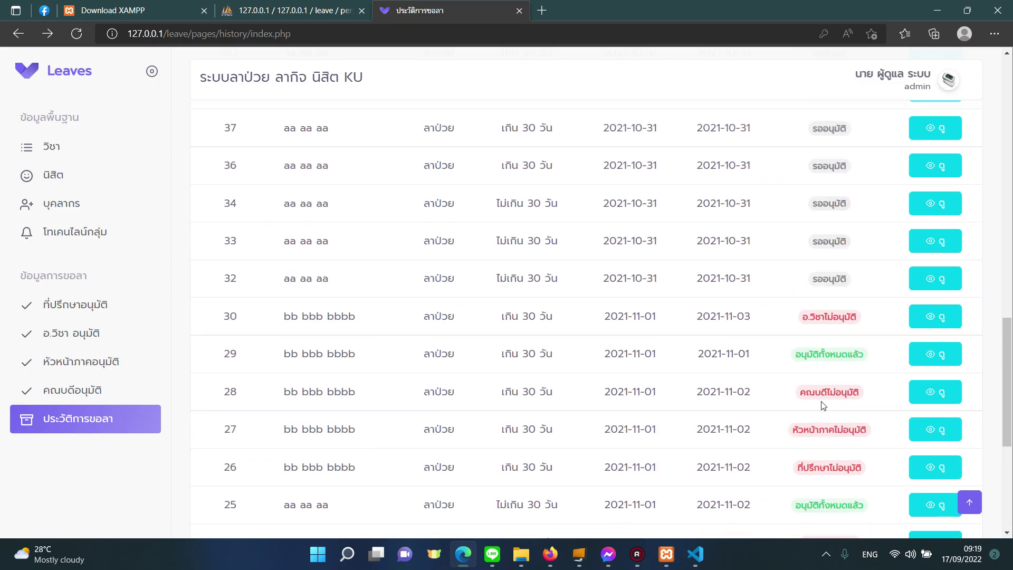
{"action": "scroll", "coordinate": [822, 401], "scroll_direction": "down", "scroll_amount": 15}
{"action": "scroll", "coordinate": [822, 406], "scroll_direction": "down", "scroll_amount": 2}
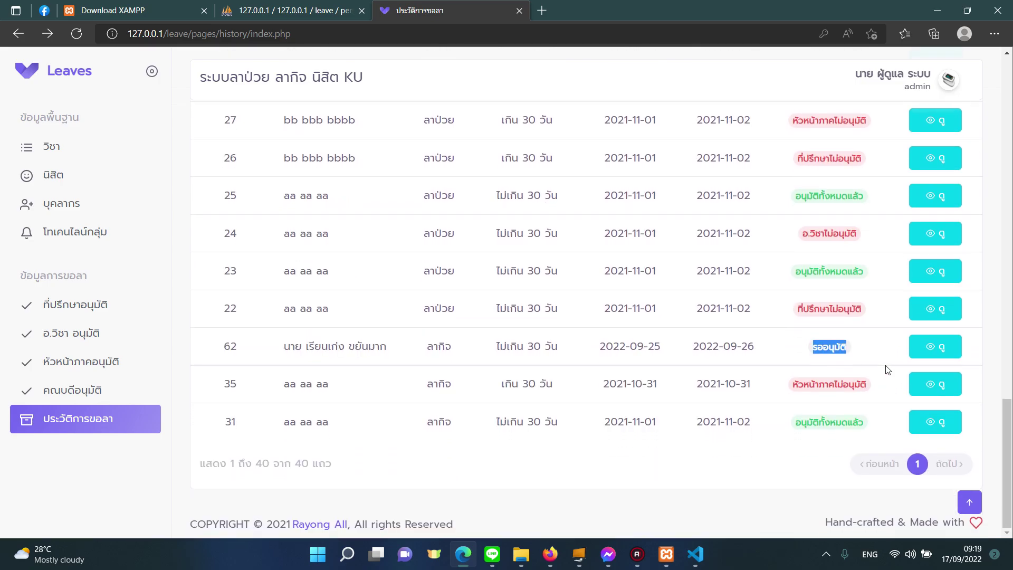
Review request 62's details, then move on to the advisor-approval list.
{"action": "left_click", "coordinate": [930, 344]}
{"action": "scroll", "coordinate": [686, 380], "scroll_direction": "down", "scroll_amount": 4}
{"action": "scroll", "coordinate": [556, 404], "scroll_direction": "down", "scroll_amount": 12}
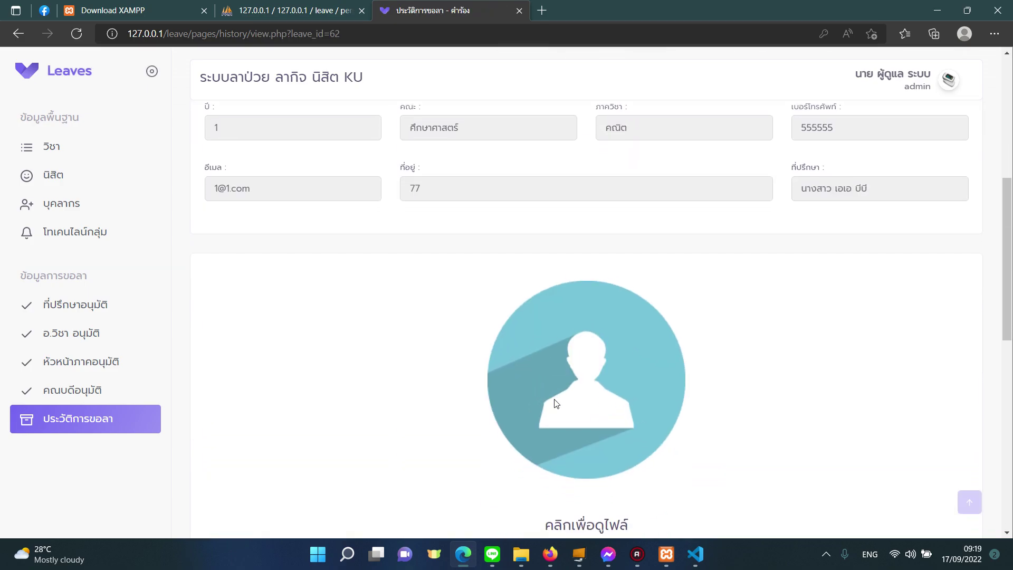
{"action": "scroll", "coordinate": [598, 354], "scroll_direction": "down", "scroll_amount": 2}
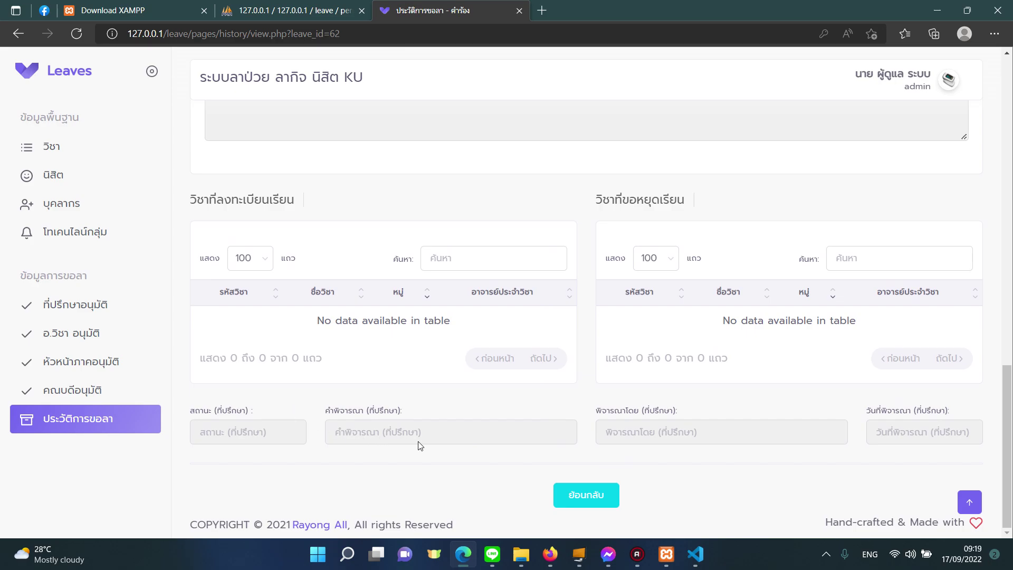
{"action": "scroll", "coordinate": [420, 446], "scroll_direction": "up", "scroll_amount": 15}
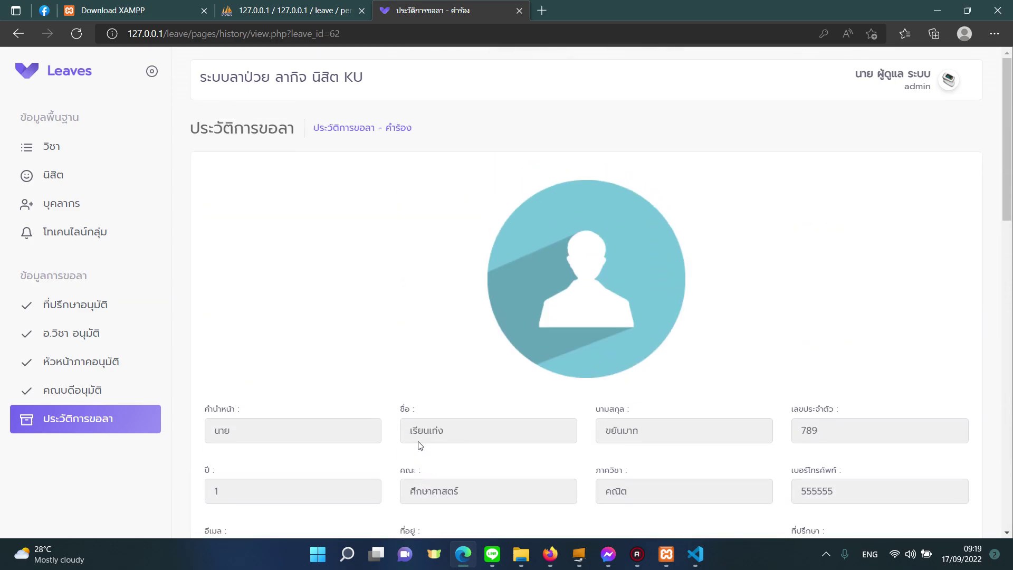
{"action": "scroll", "coordinate": [419, 445], "scroll_direction": "down", "scroll_amount": 15}
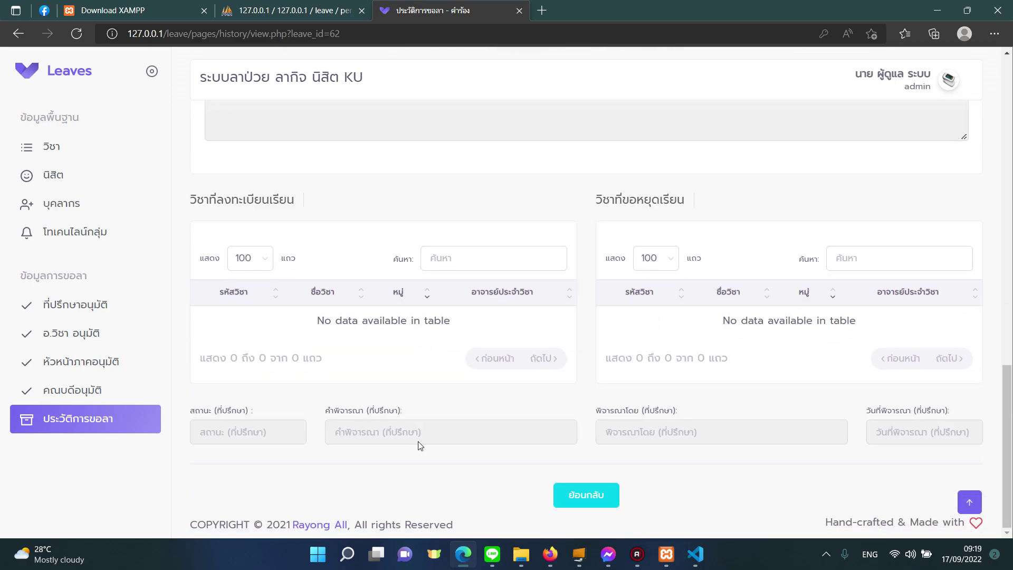
{"action": "left_click", "coordinate": [573, 505]}
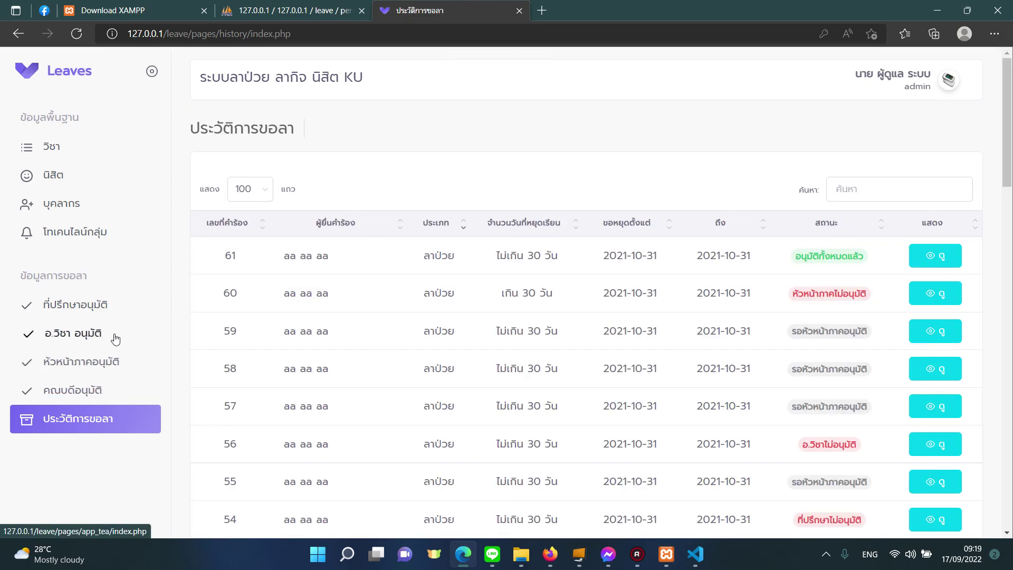
{"action": "left_click", "coordinate": [107, 320]}
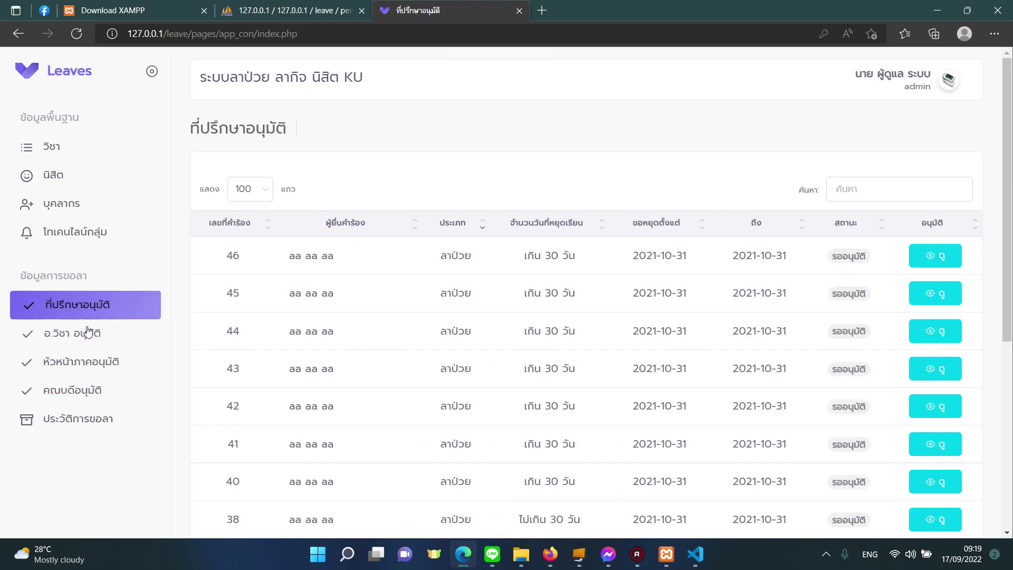